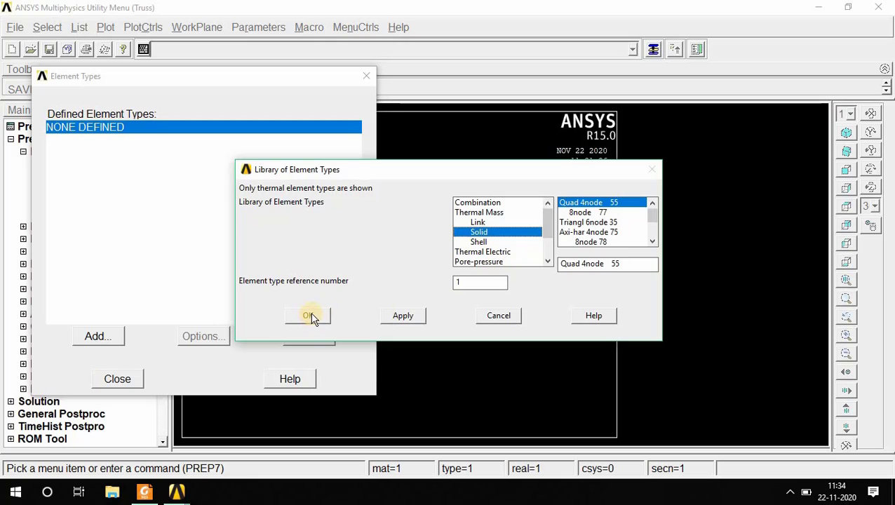
- Add the thermal Solid Quad 4node 55 element type with reference number 1 and finish the element type definition
left_click(310, 317)
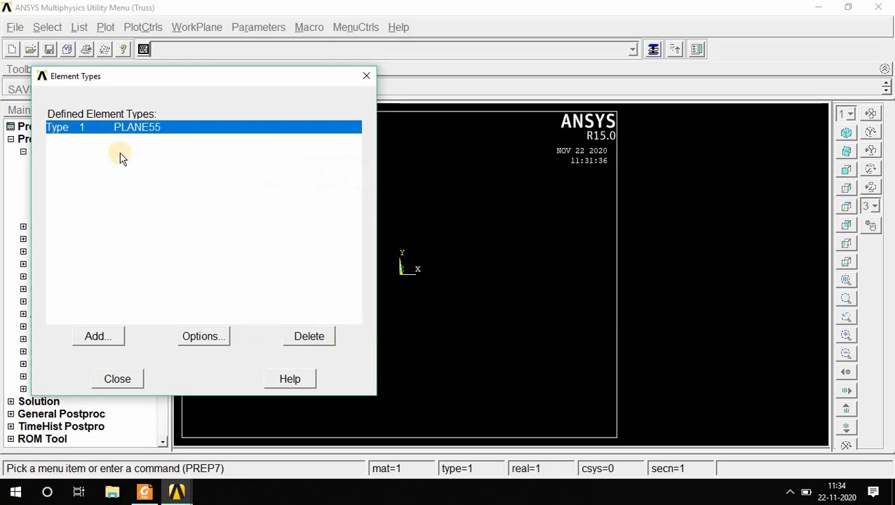
left_click(125, 379)
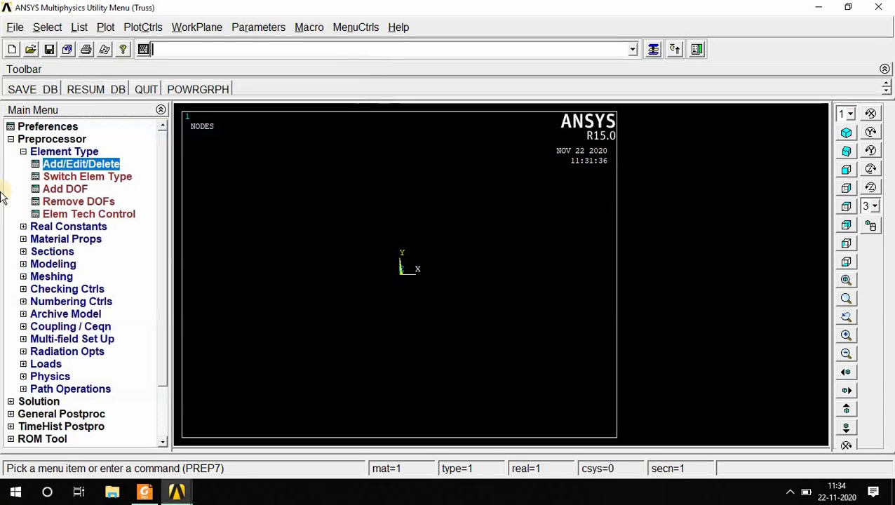
- Define an isotropic thermal conductivity KXX of 5 for material model 1 and close the material definition
left_click(62, 241)
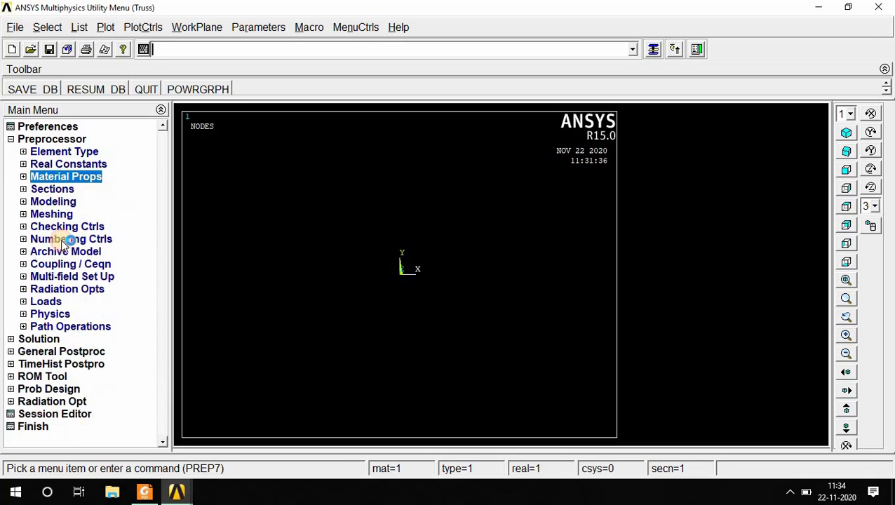
left_click(86, 228)
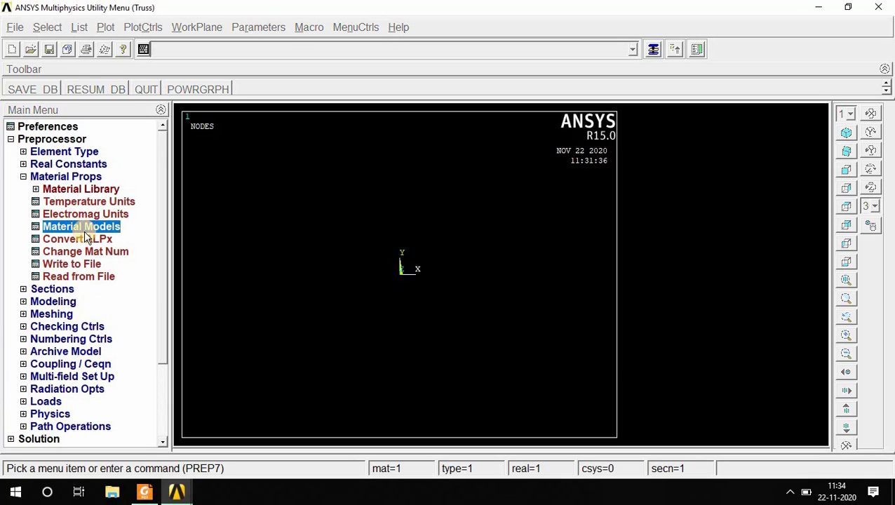
double_click(463, 205)
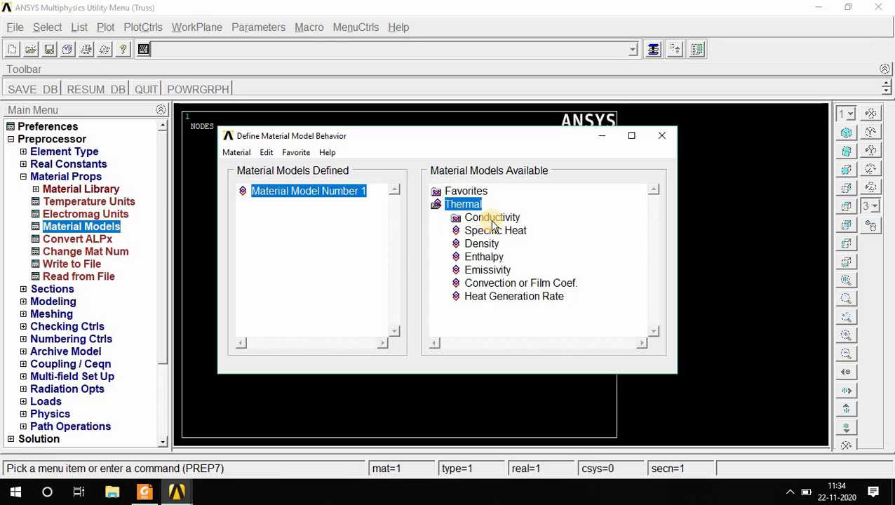
double_click(493, 219)
double_click(504, 231)
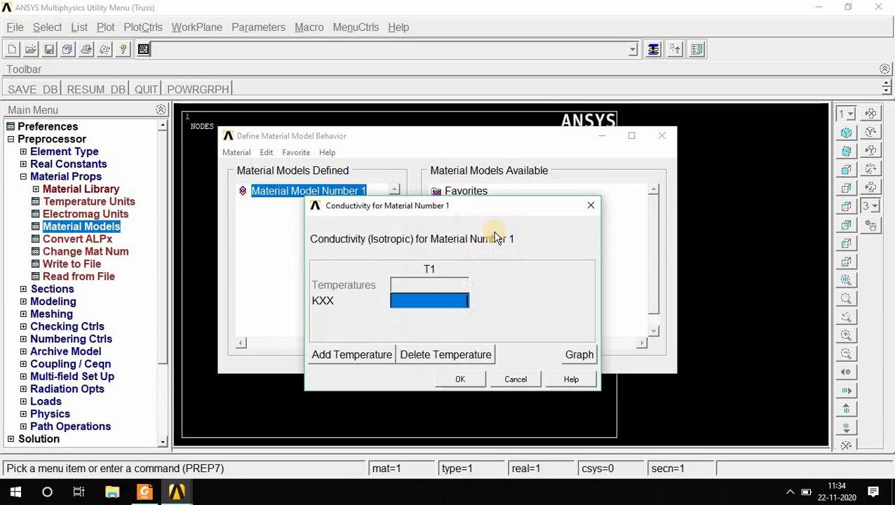
type("5")
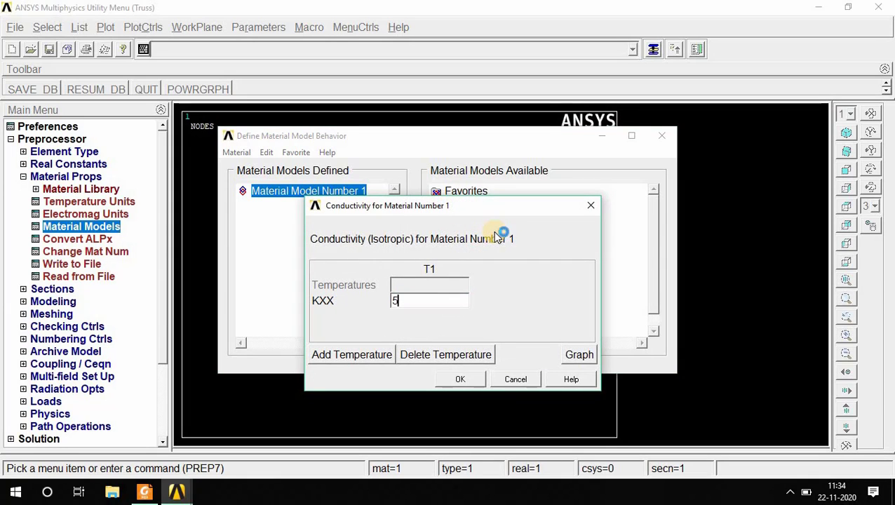
left_click(463, 379)
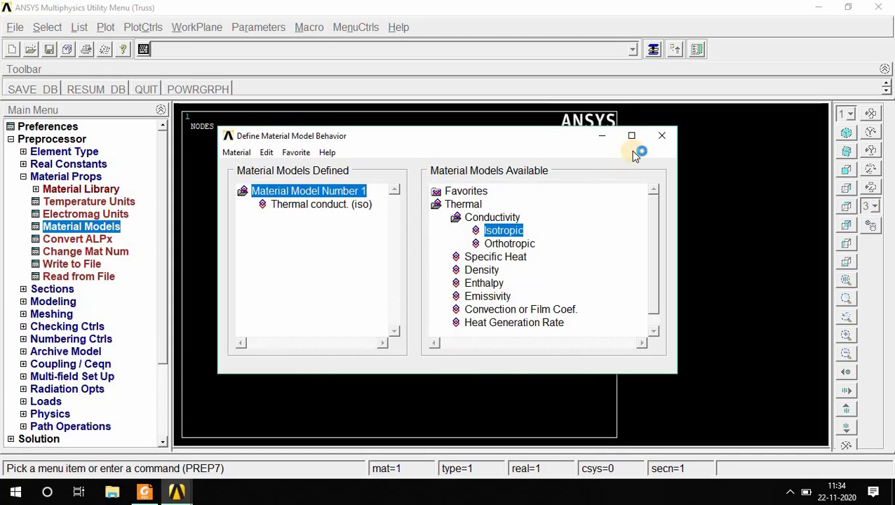
left_click(661, 140)
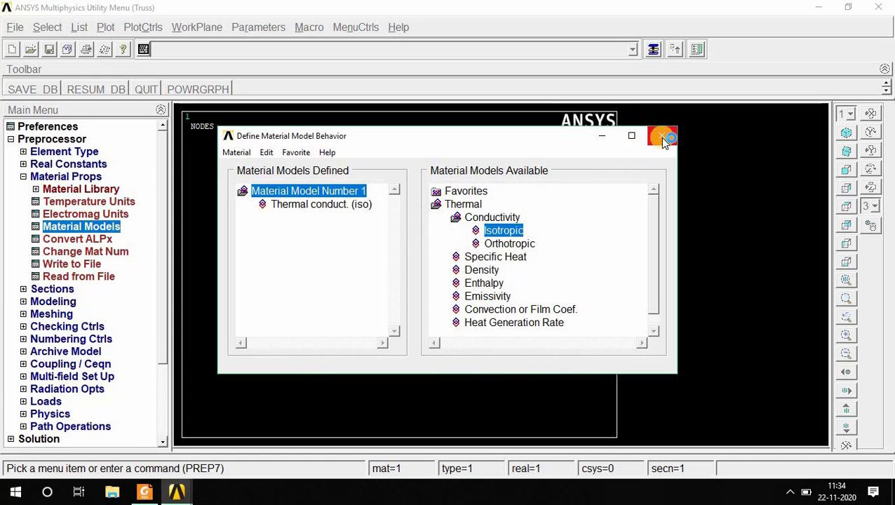
left_click(237, 152)
left_click(243, 184)
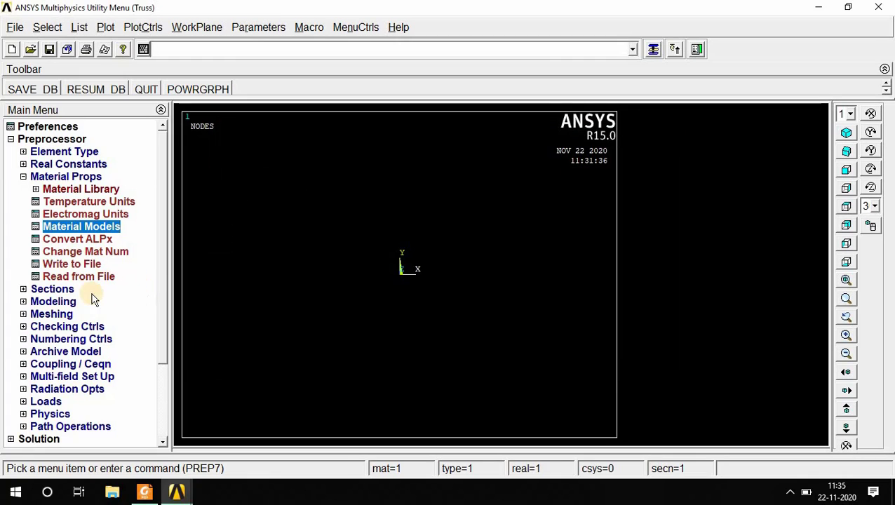
left_click(24, 177)
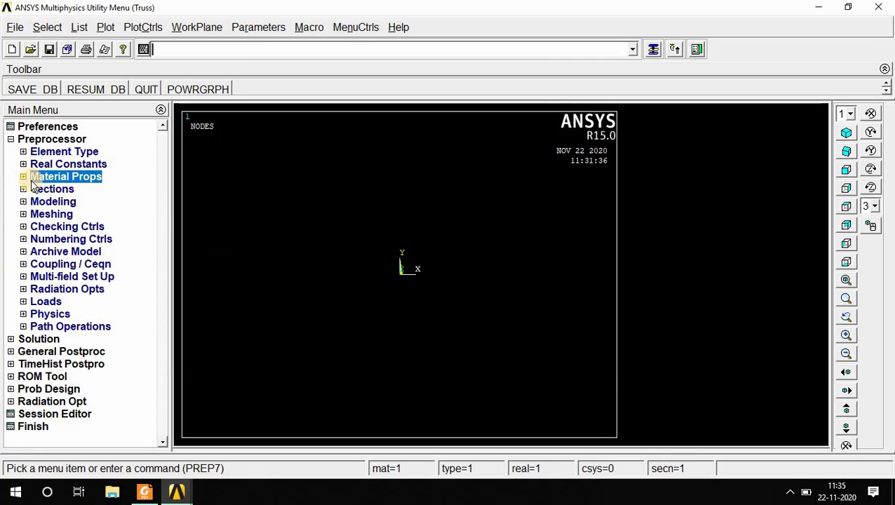
- Set the new analysis type to Steady-State, checking the problem statement in the thermal analysis PDF
left_click(42, 340)
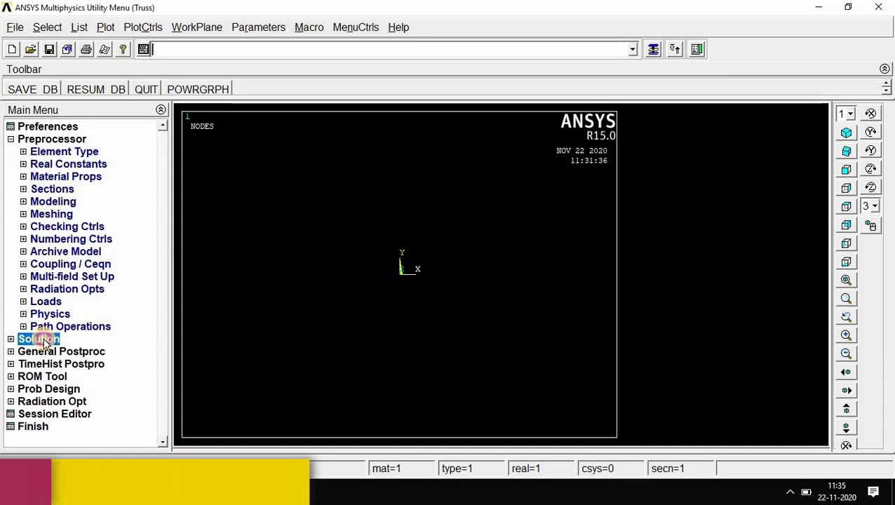
left_click(70, 165)
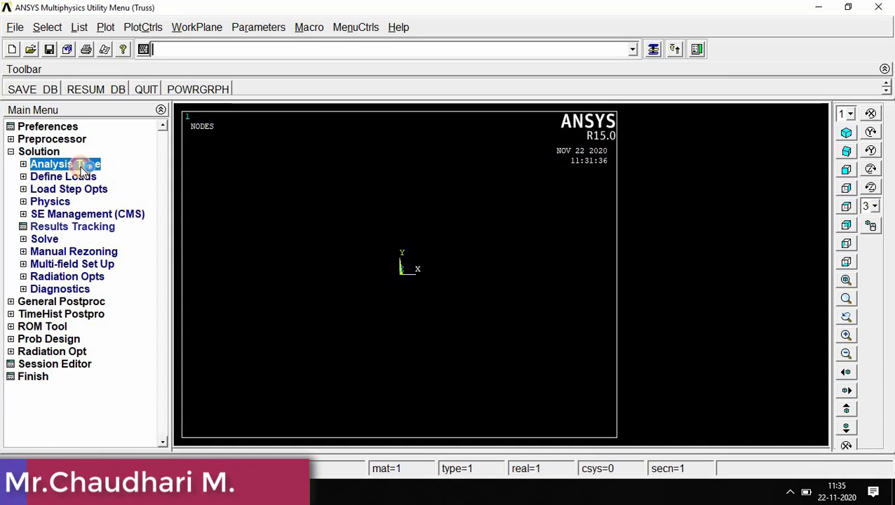
left_click(93, 178)
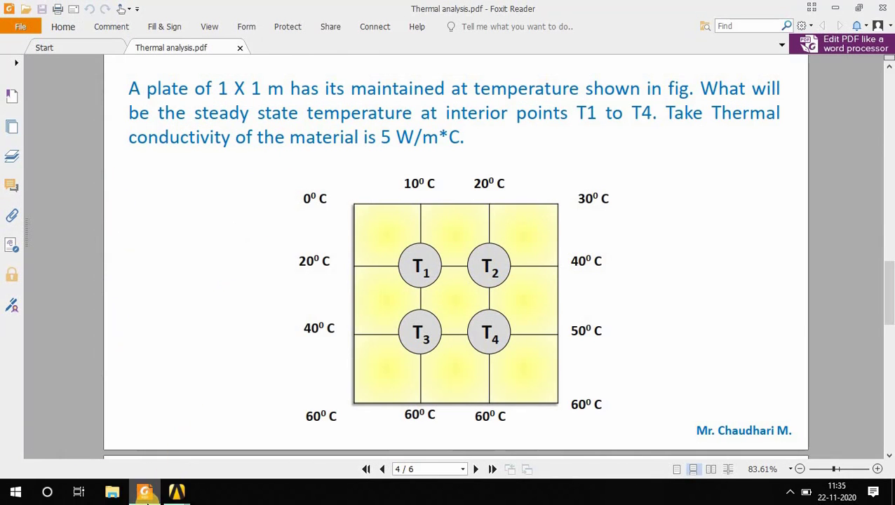
left_click(176, 491)
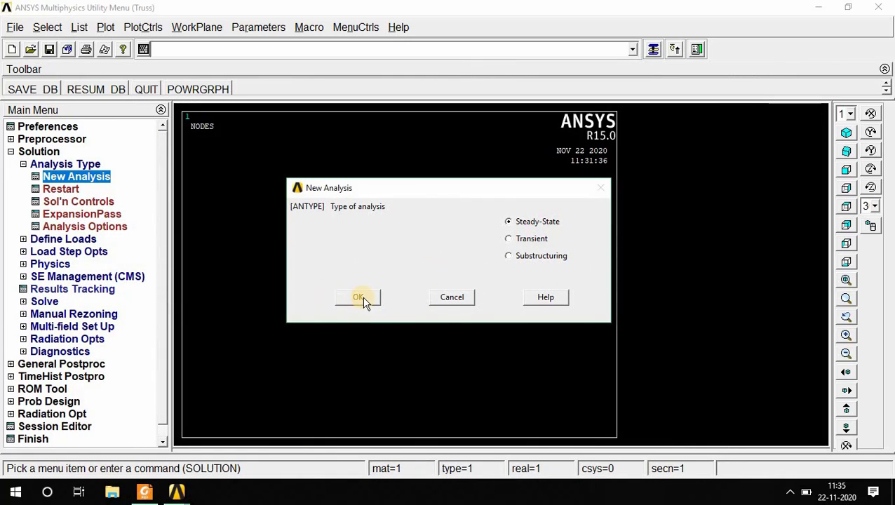
left_click(358, 298)
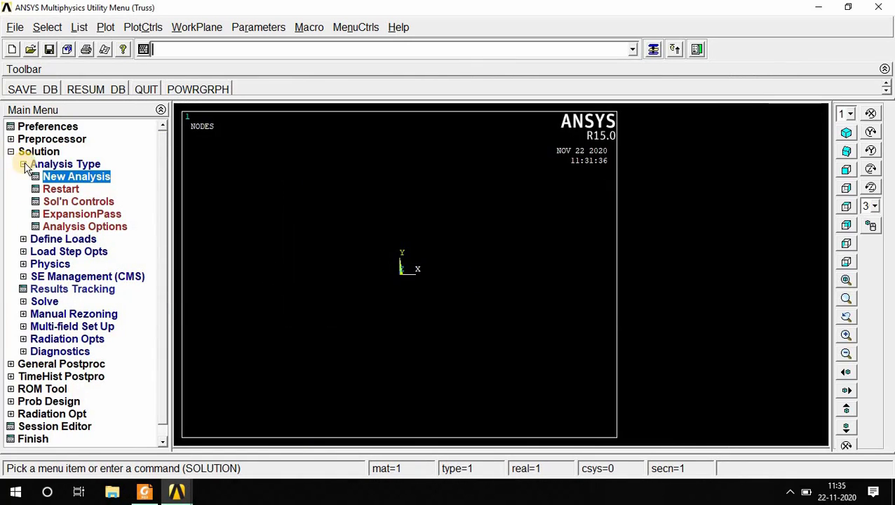
left_click(23, 164)
left_click(15, 152)
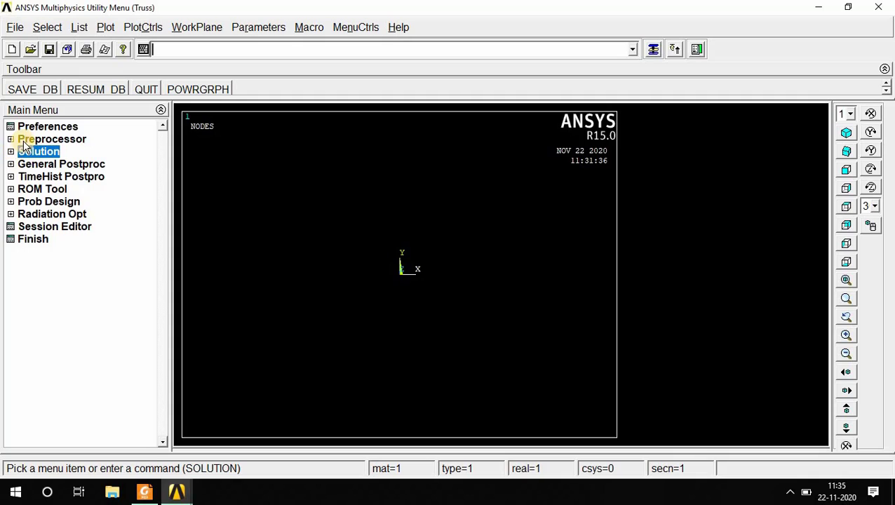
- Create a 1 by 1 square plate area from the origin with the rectangle by two corners command
left_click(20, 140)
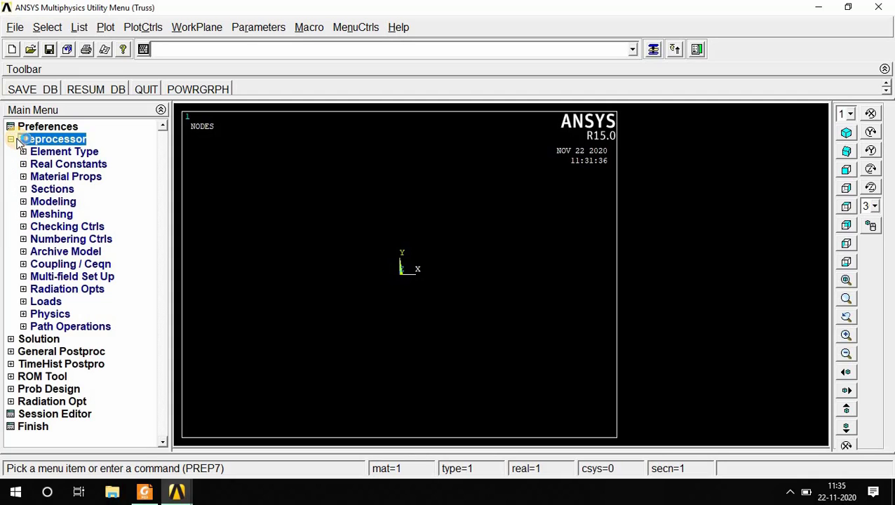
left_click(49, 202)
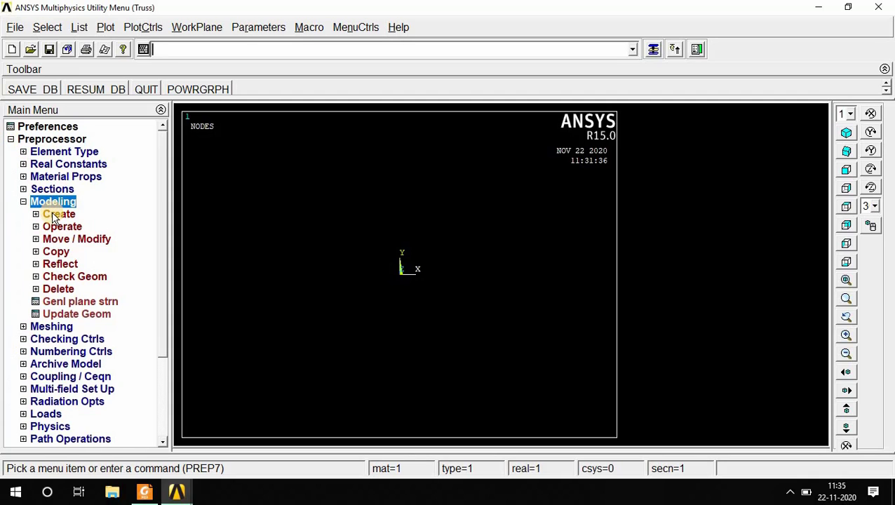
left_click(56, 214)
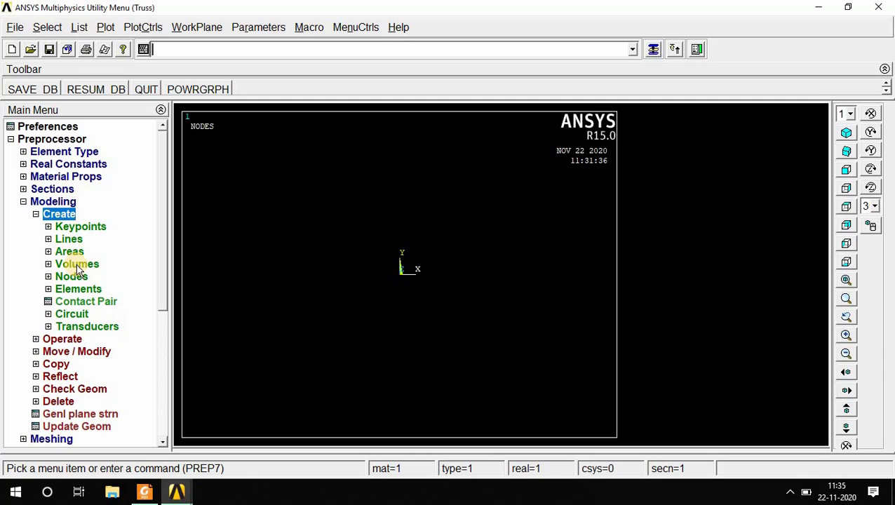
left_click(69, 252)
left_click(92, 278)
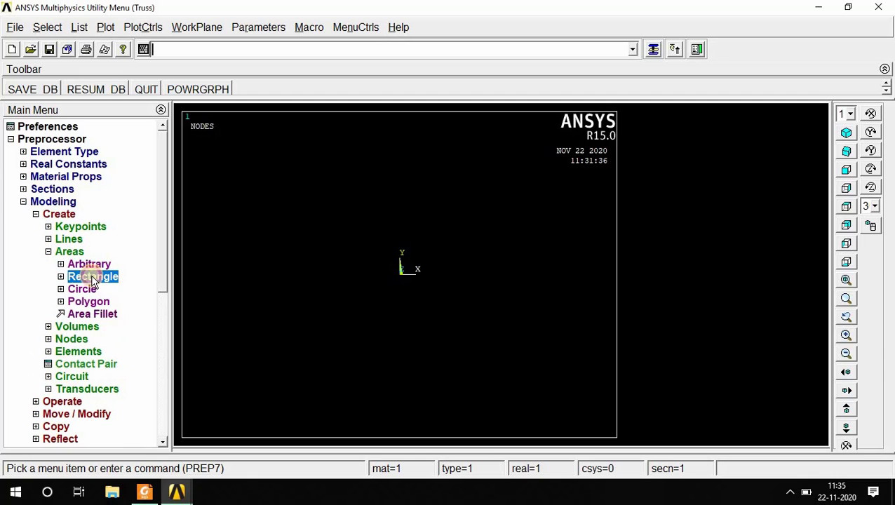
left_click(104, 289)
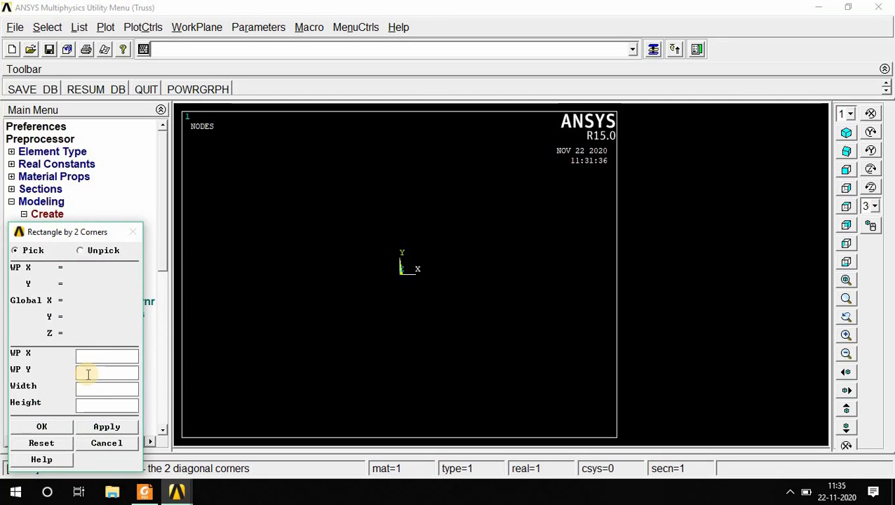
left_click(88, 374)
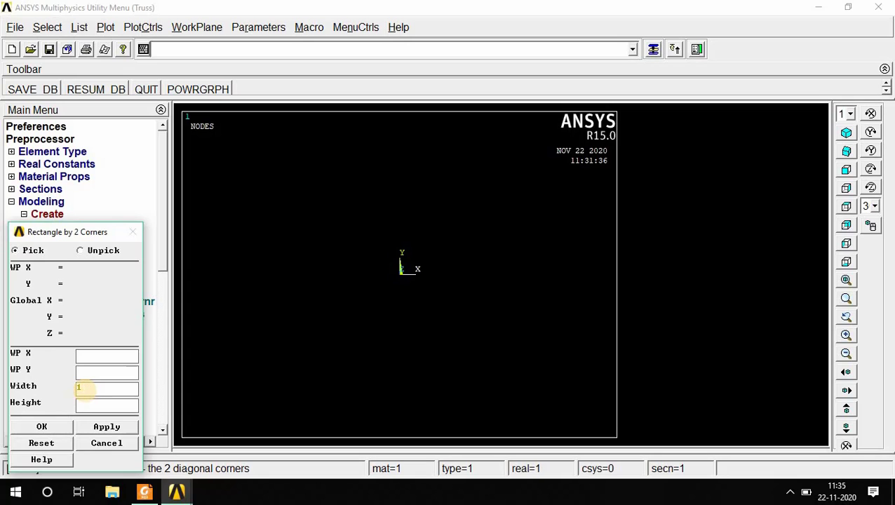
left_click(53, 425)
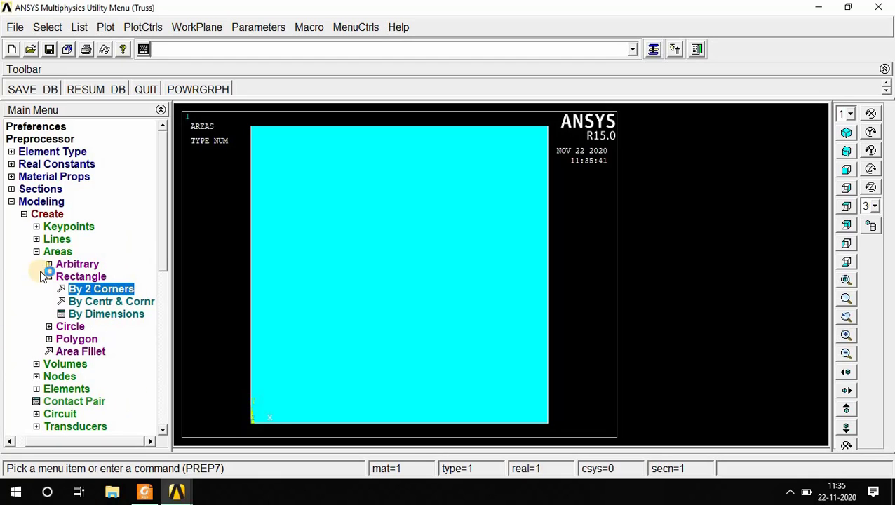
left_click(38, 252)
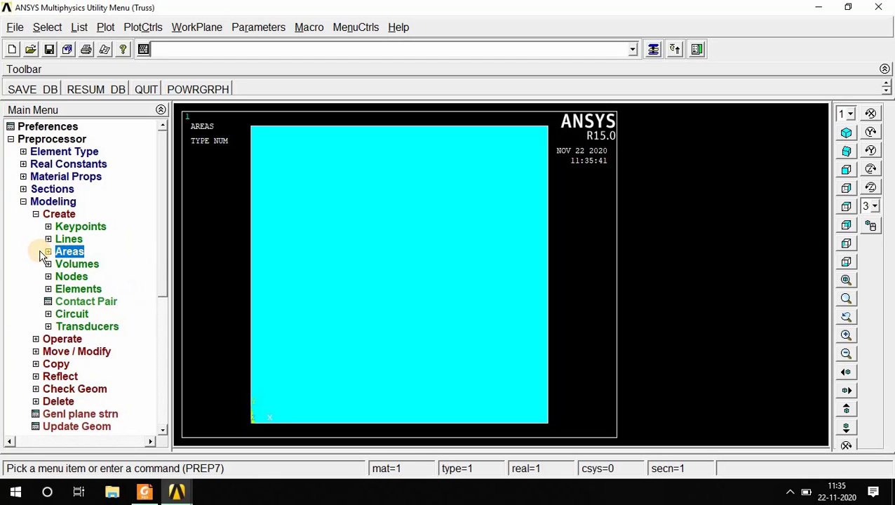
left_click(36, 214)
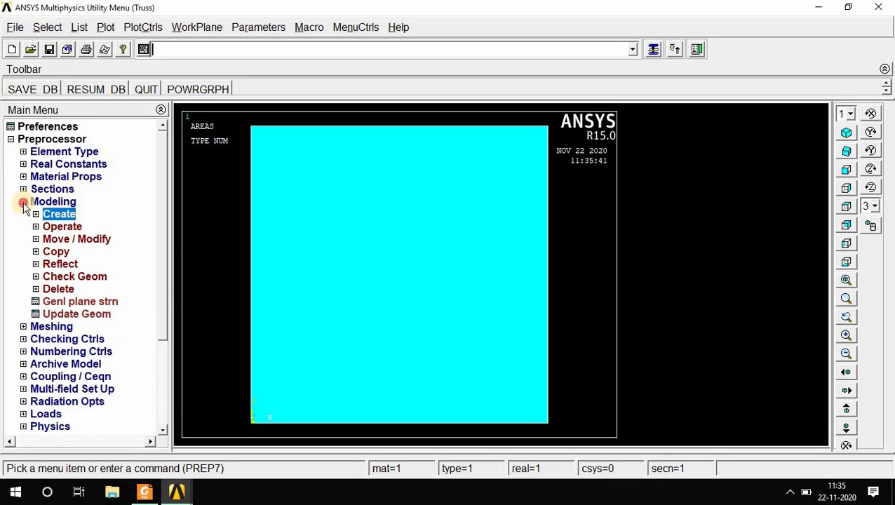
left_click(23, 202)
- Assign an element edge length of 0.35 to the square plate area with the MeshTool
left_click(46, 215)
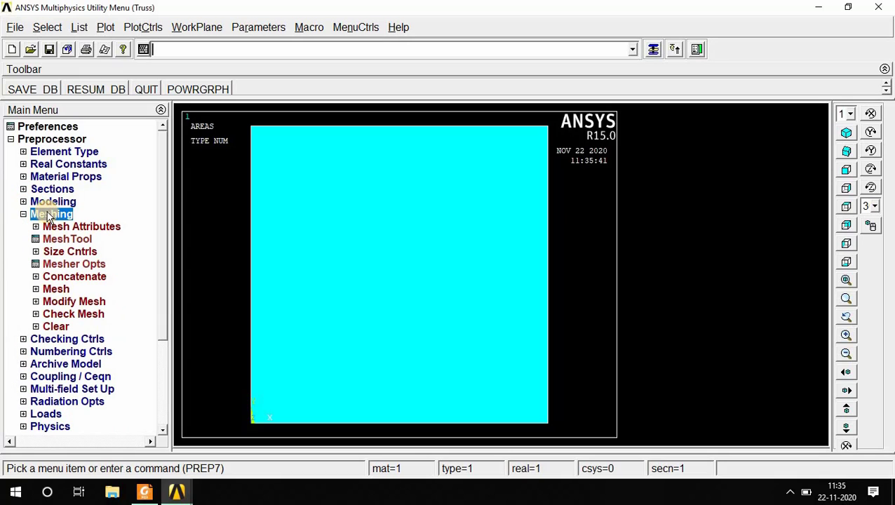
left_click(81, 239)
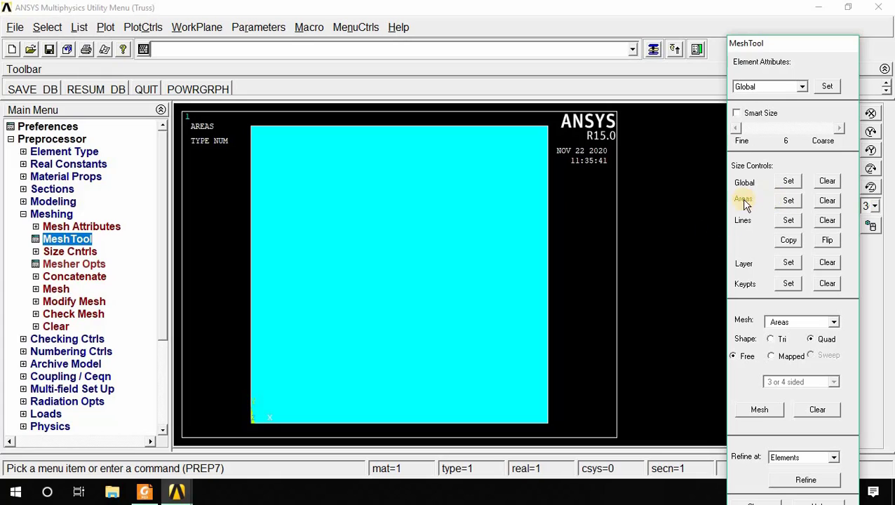
left_click(789, 201)
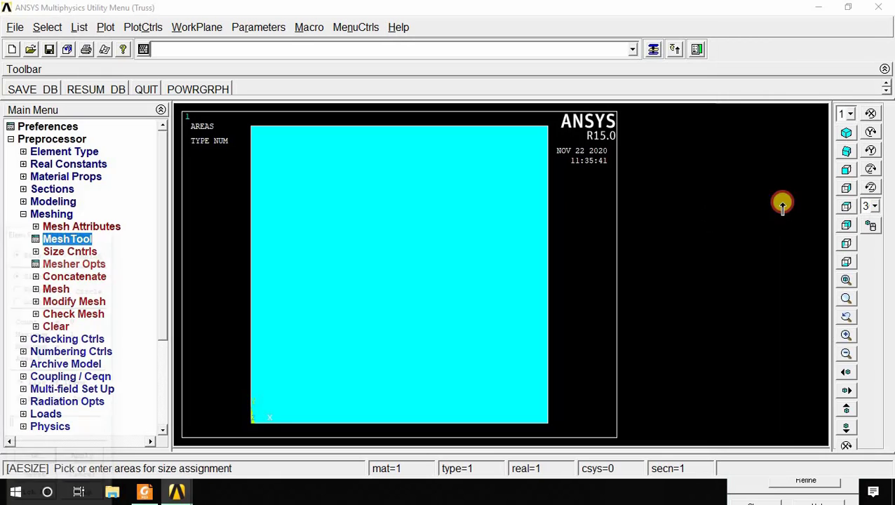
left_click(403, 218)
left_click_drag(64, 232, 93, 157)
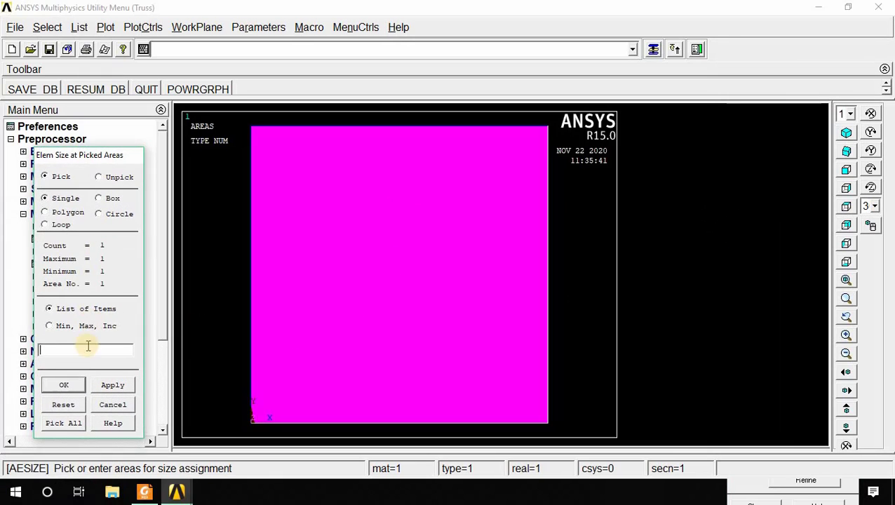
left_click(65, 386)
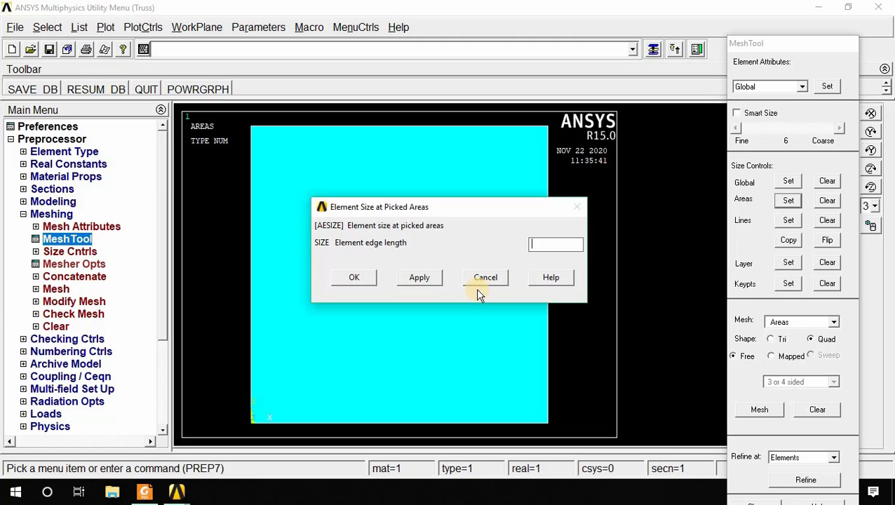
type("0.35")
left_click(353, 277)
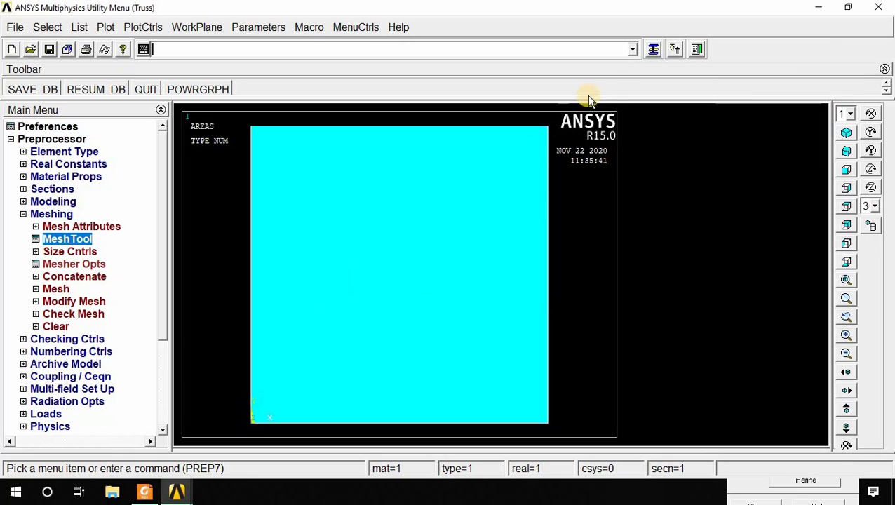
- Mesh the square plate area with free quadrilateral elements using the MeshTool
left_click(653, 50)
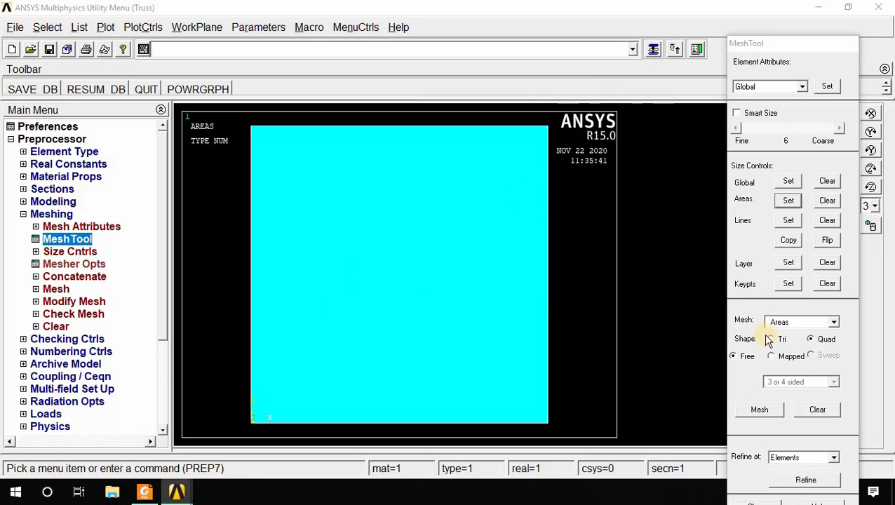
left_click(762, 413)
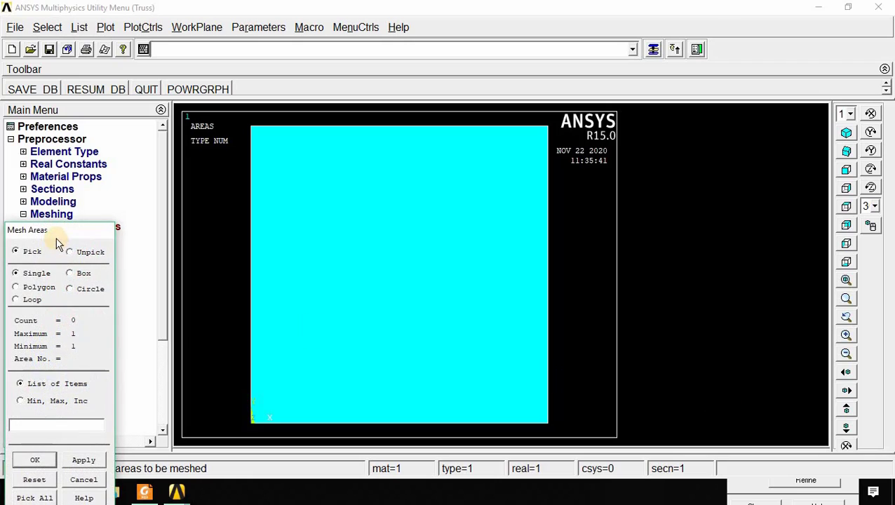
left_click(296, 319)
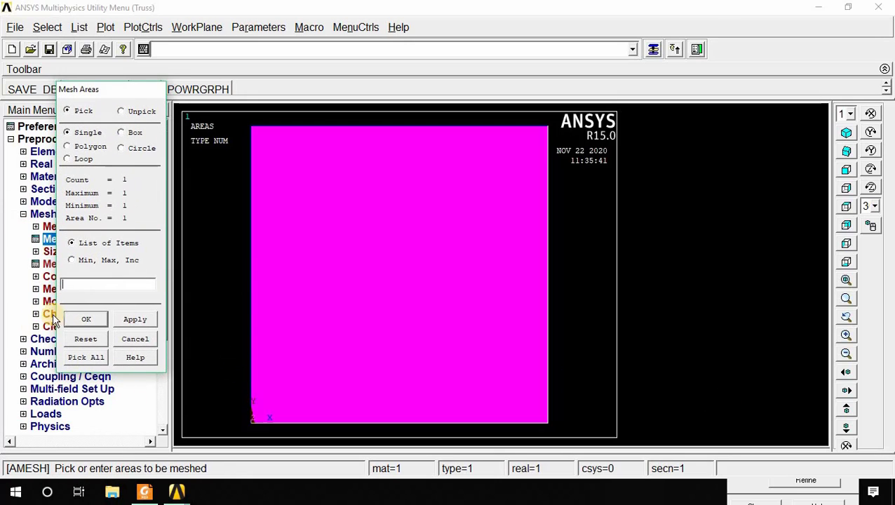
left_click(82, 320)
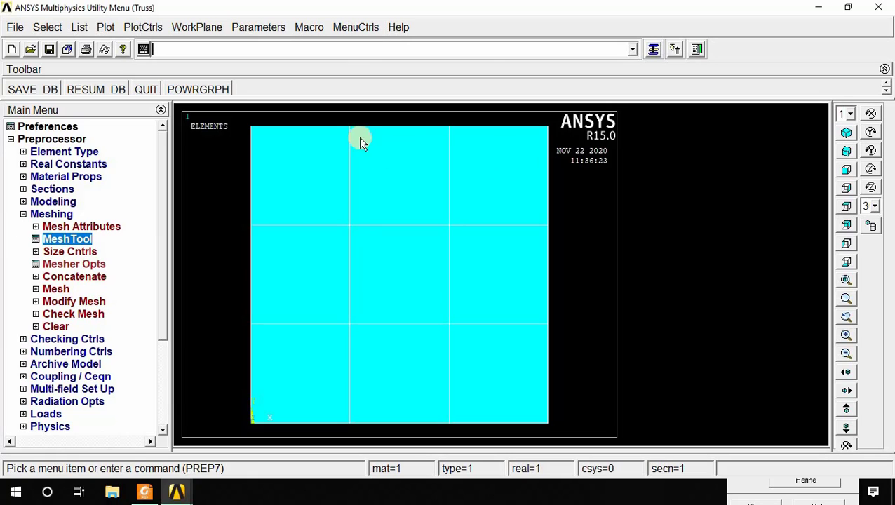
- Check the plate's boundary temperatures in the thermal analysis PDF and start applying a thermal temperature load on nodes
left_click(144, 492)
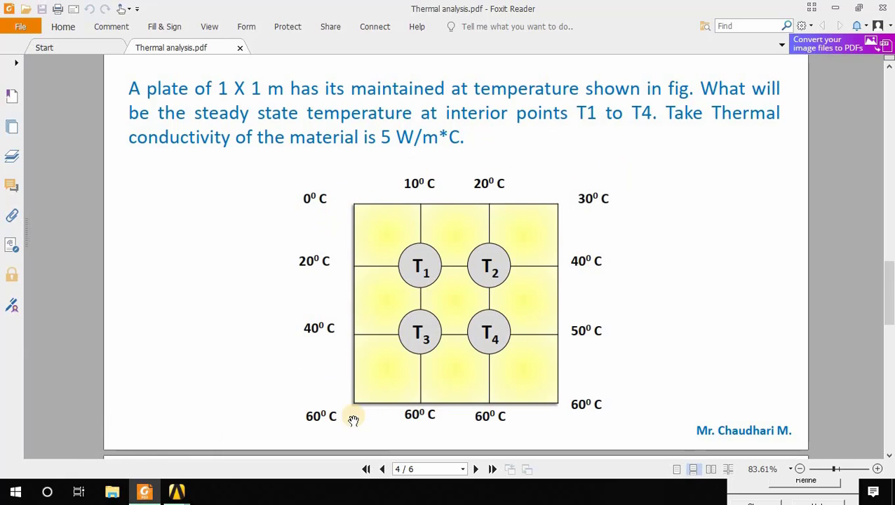
left_click(144, 496)
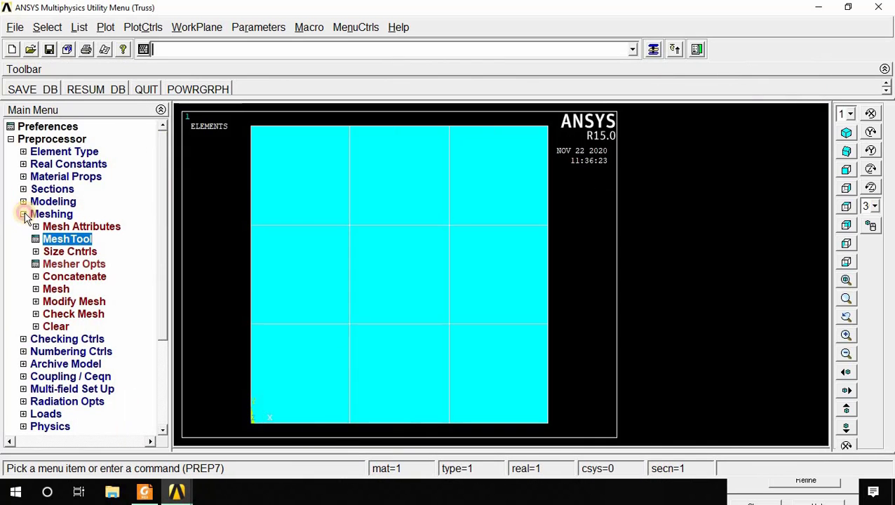
left_click(24, 214)
left_click(46, 302)
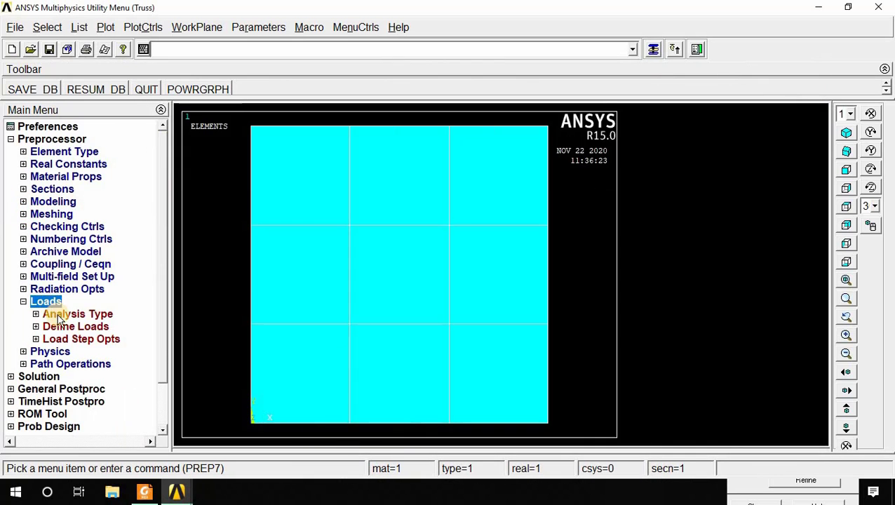
left_click(72, 326)
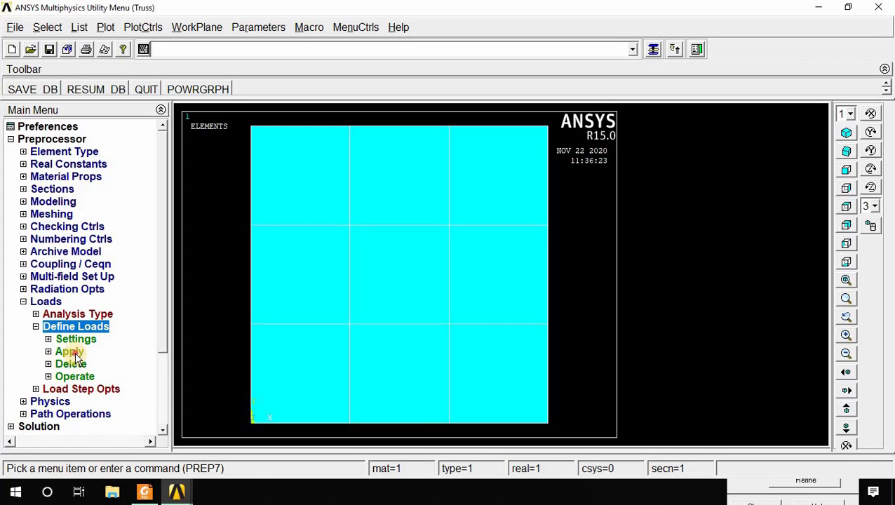
left_click(77, 352)
scroll(160, 331, "down", 3)
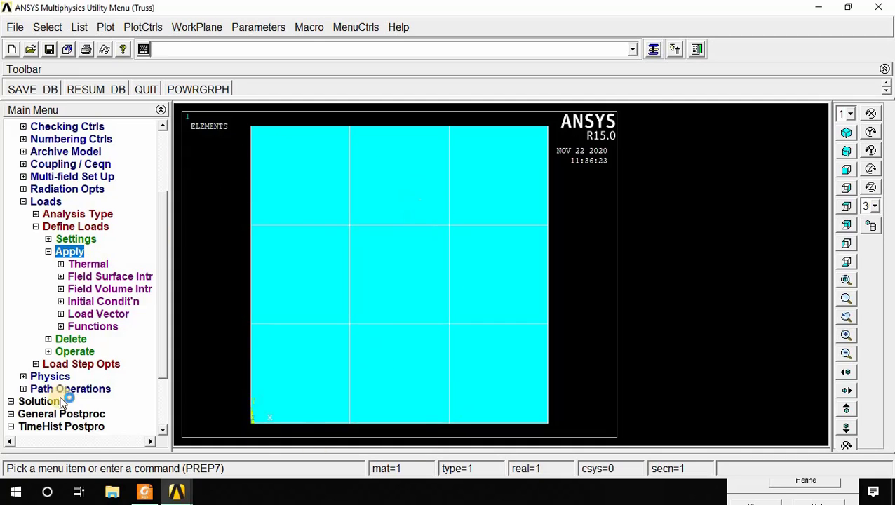
left_click(64, 265)
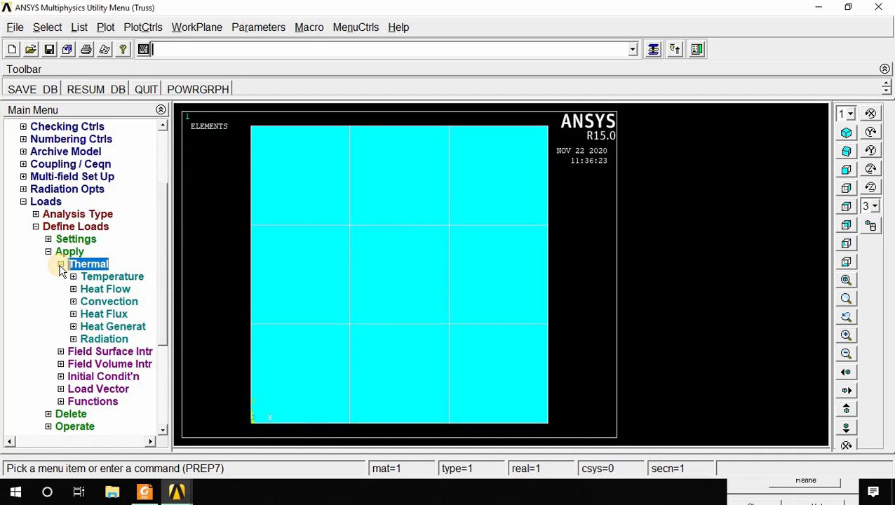
left_click(127, 278)
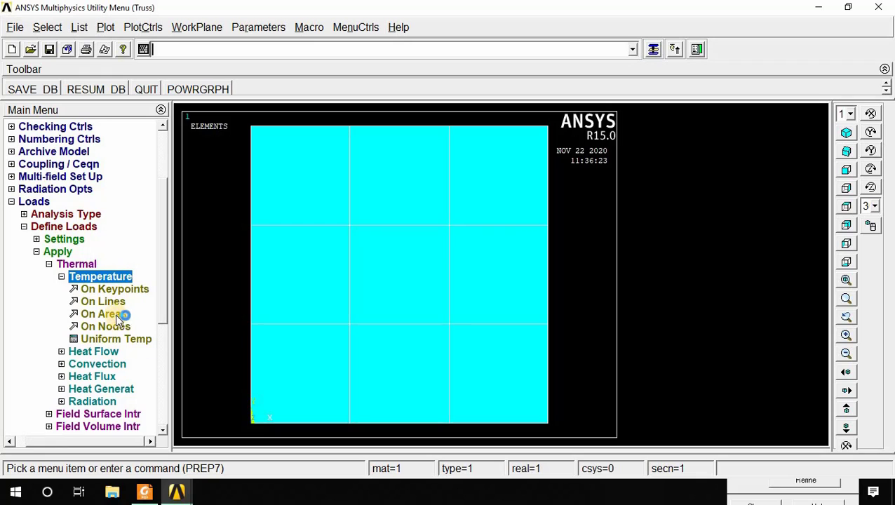
left_click(116, 328)
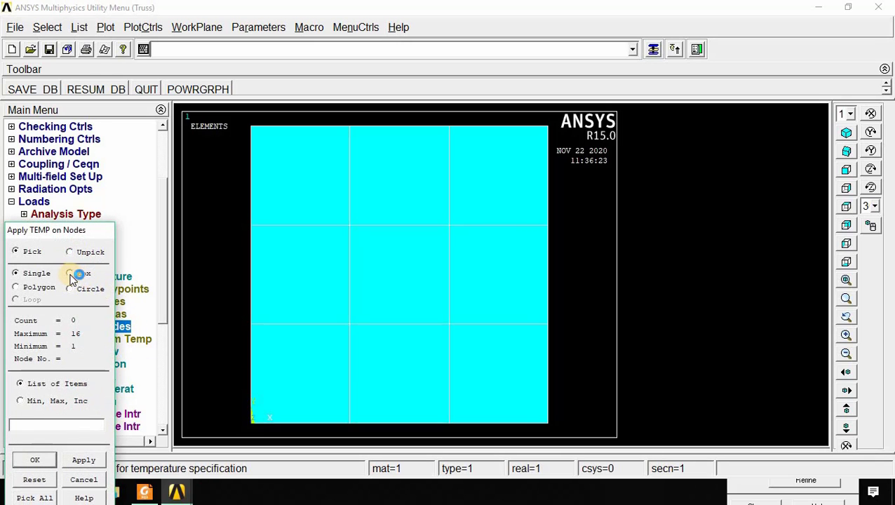
- Box-select the nodes along the plate's bottom edge and apply a constant TEMP of 60 to them
left_click(70, 274)
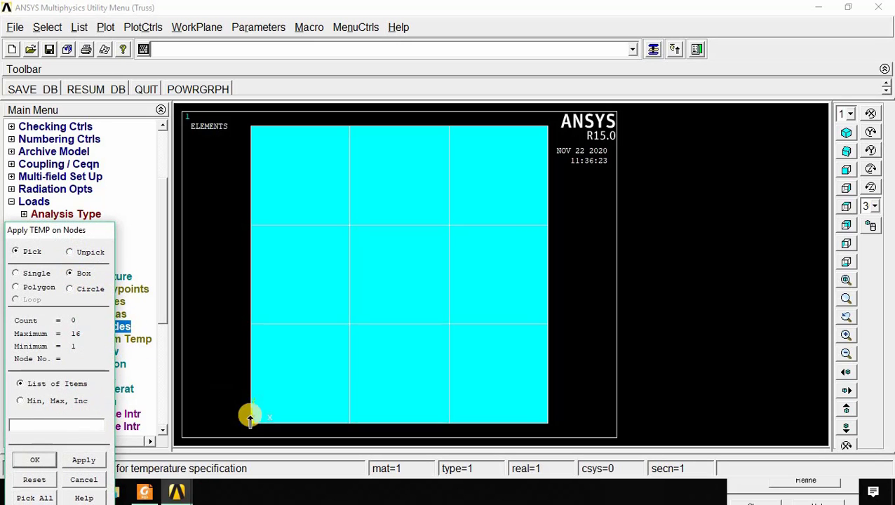
left_click(145, 492)
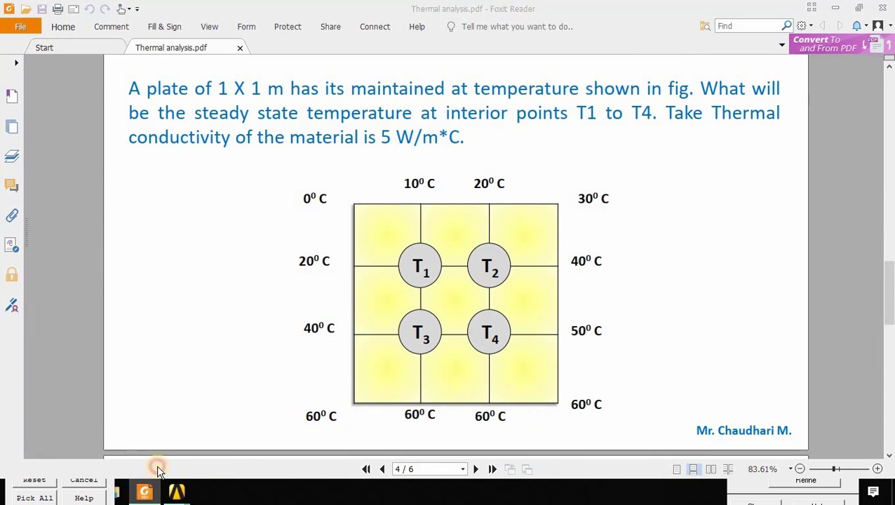
left_click(176, 492)
left_click_drag(236, 402, 565, 436)
left_click(34, 461)
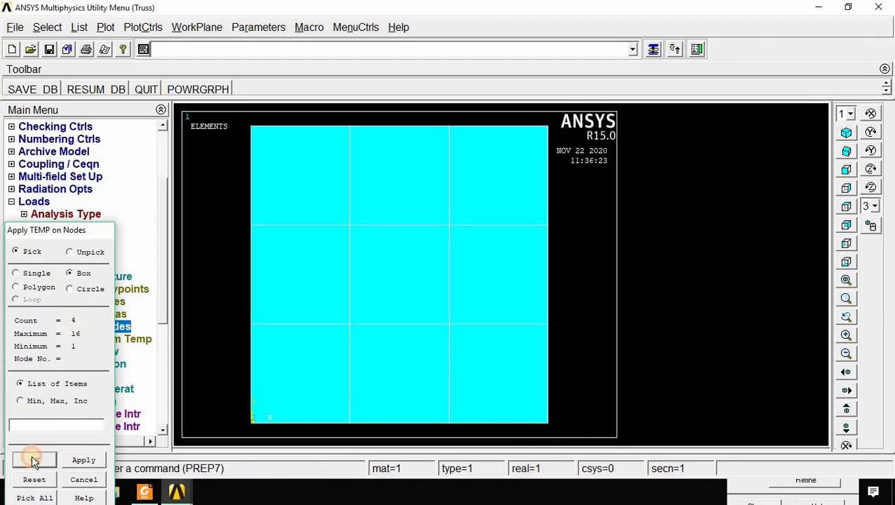
left_click(527, 203)
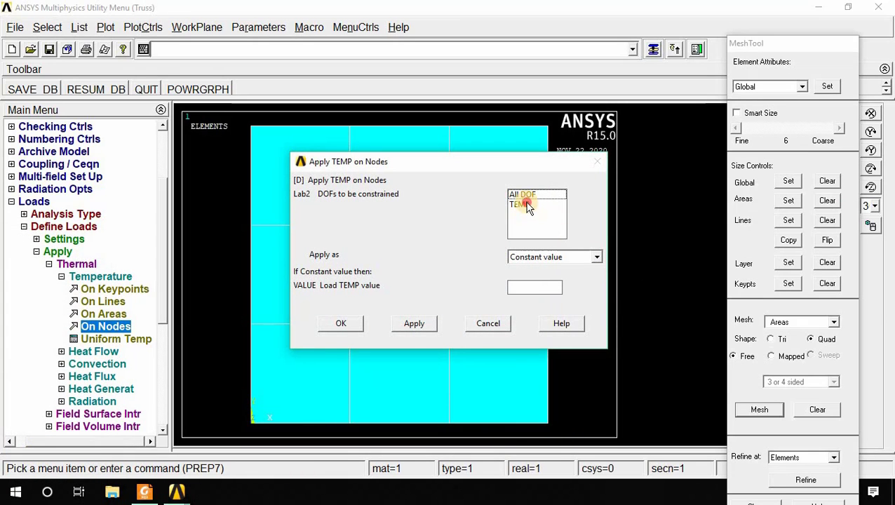
left_click(541, 287)
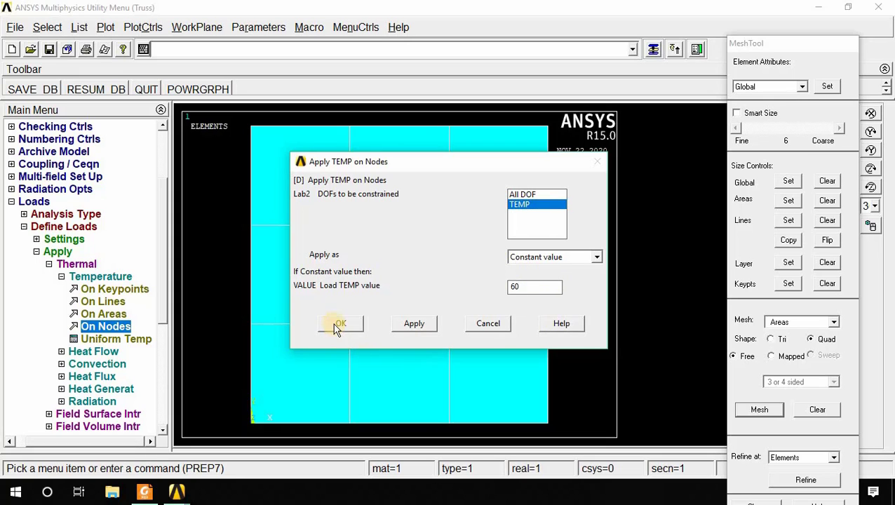
left_click(415, 324)
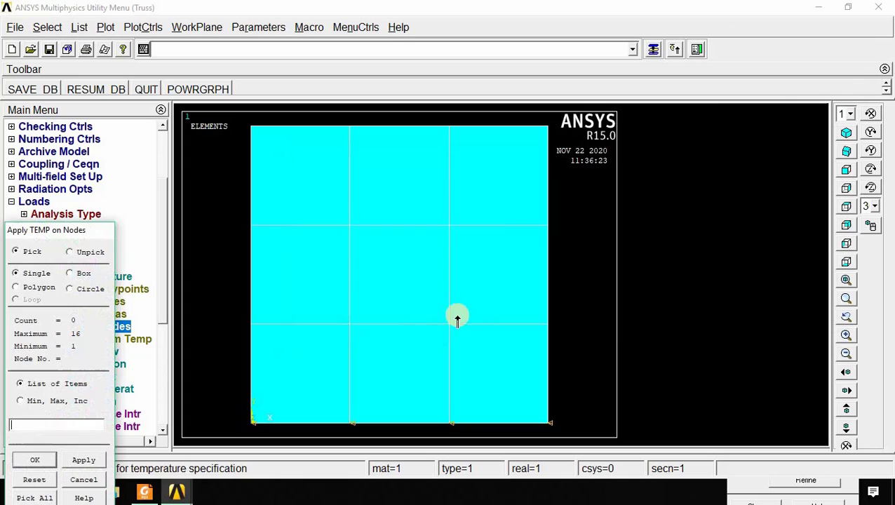
- Close the MeshTool and move the node picking dialog up so that it is fully accessible
left_click(652, 49)
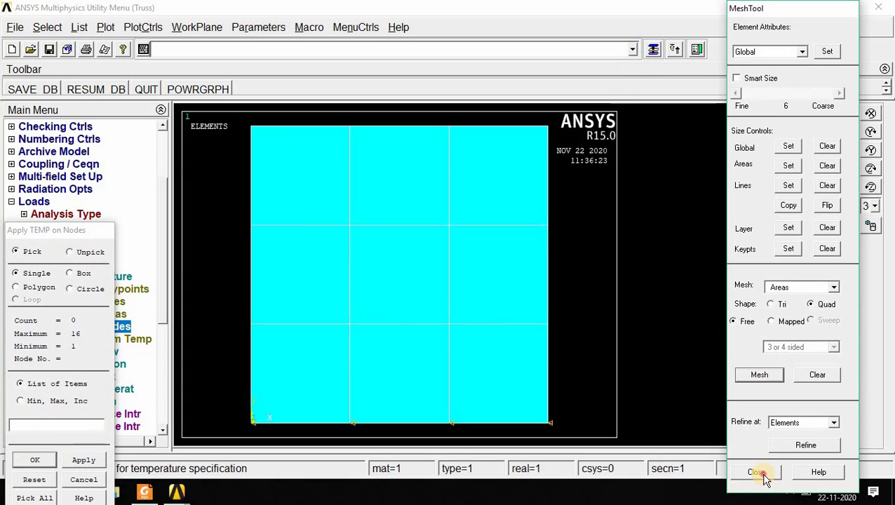
left_click(758, 473)
left_click_drag(90, 231, 95, 209)
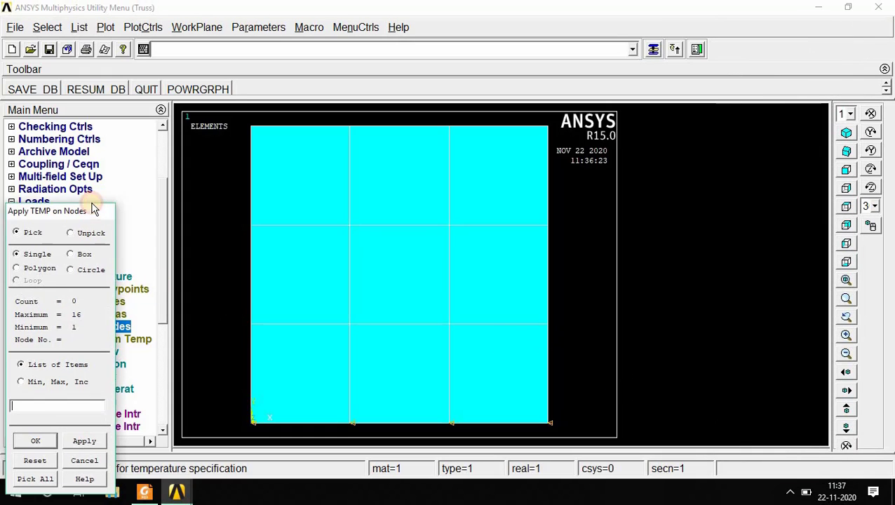
- Apply a constant TEMP of 40 to the left edge's lower intermediate node and the right edge's upper intermediate node
key("alt+Tab")
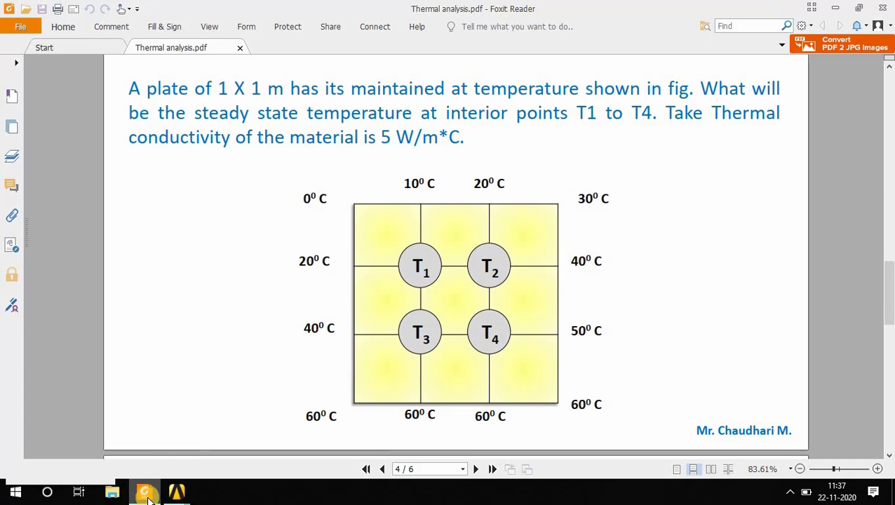
left_click(176, 491)
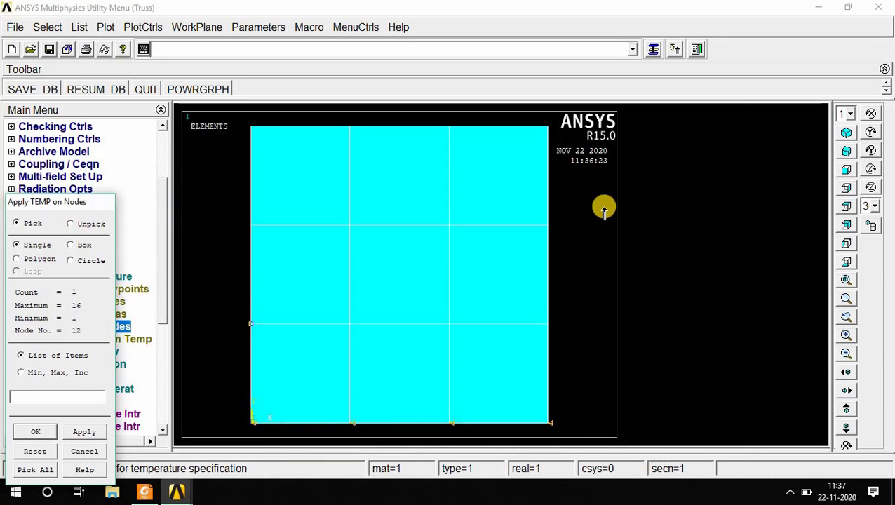
left_click(548, 225)
left_click(33, 435)
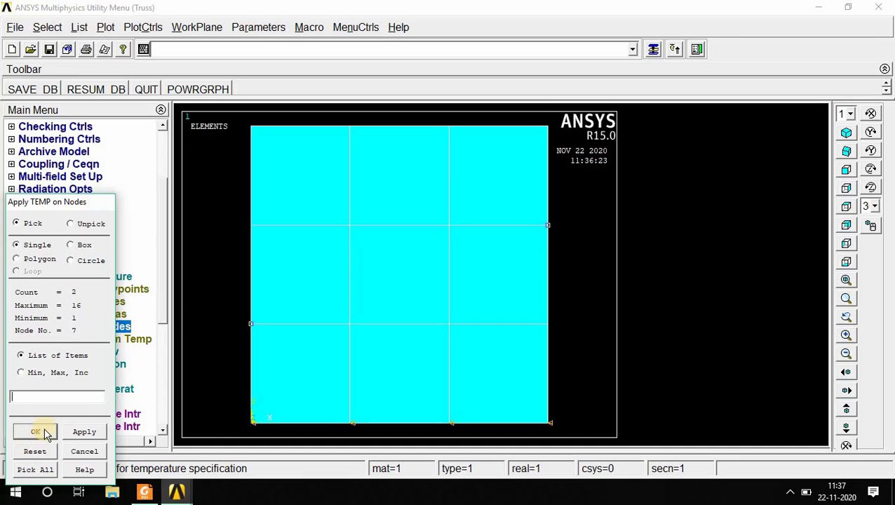
left_click(83, 434)
double_click(529, 286)
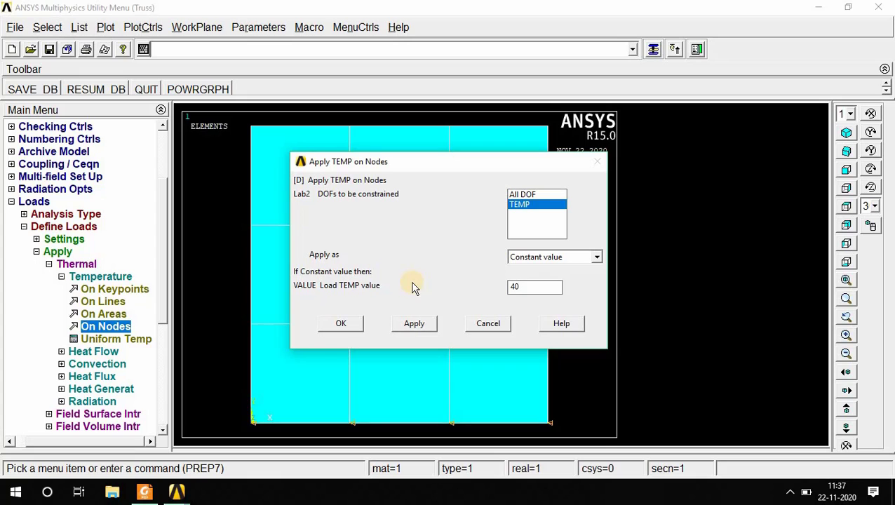
left_click(414, 323)
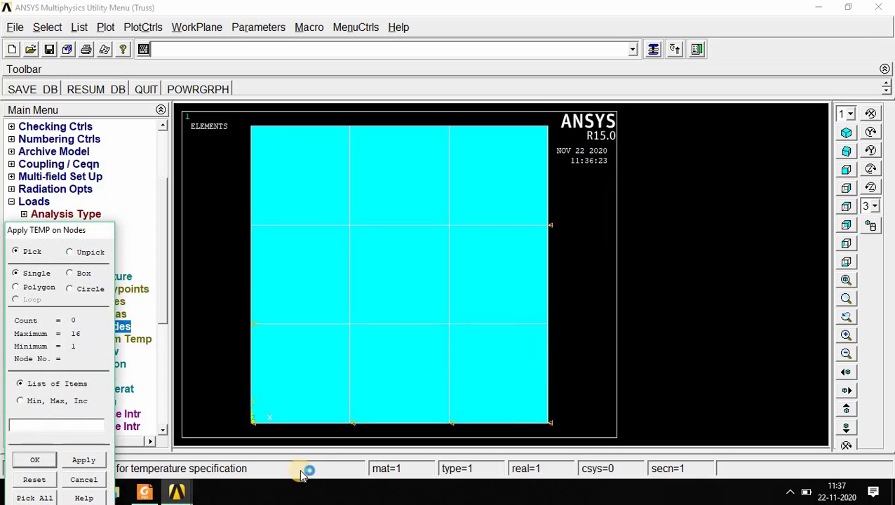
- Apply a constant TEMP of 50 to the right edge's lower intermediate node, following the PDF figure
left_click(146, 494)
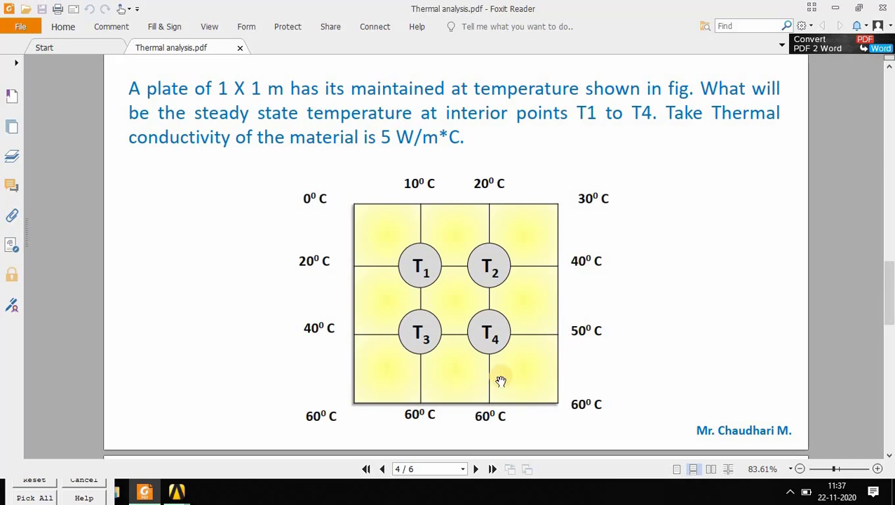
key("alt+Tab")
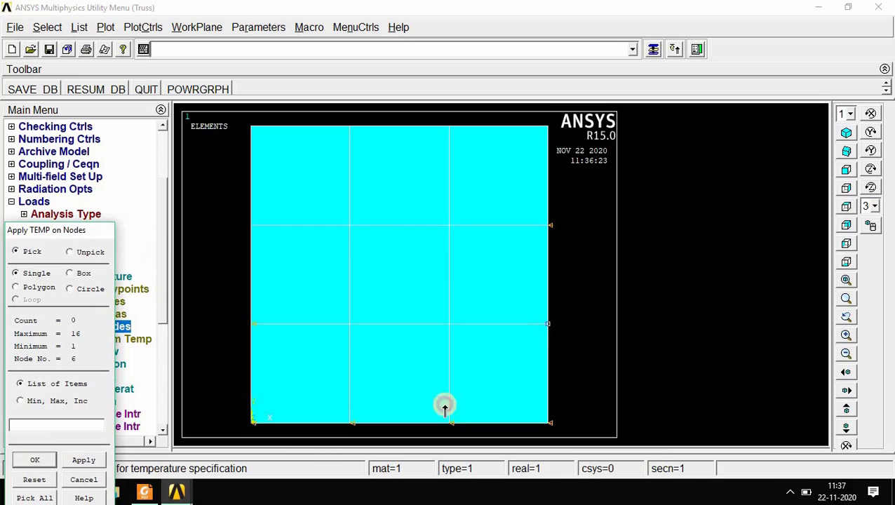
left_click(83, 460)
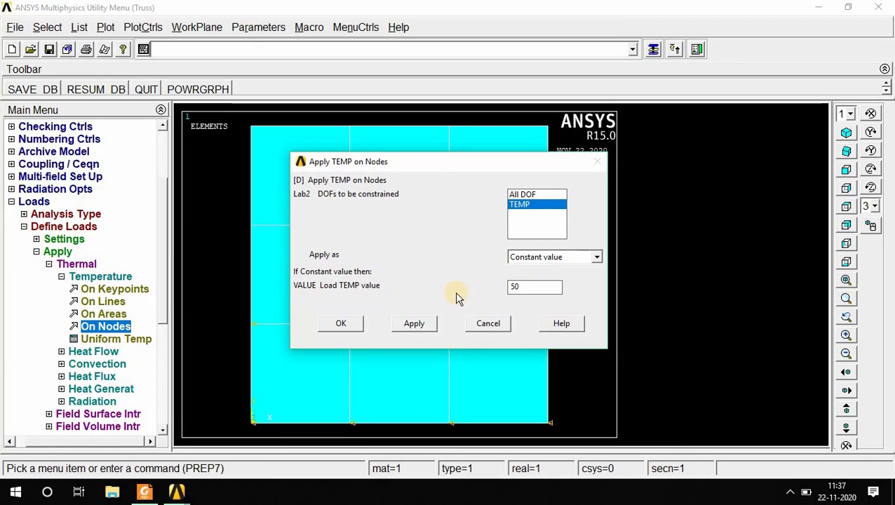
left_click(415, 325)
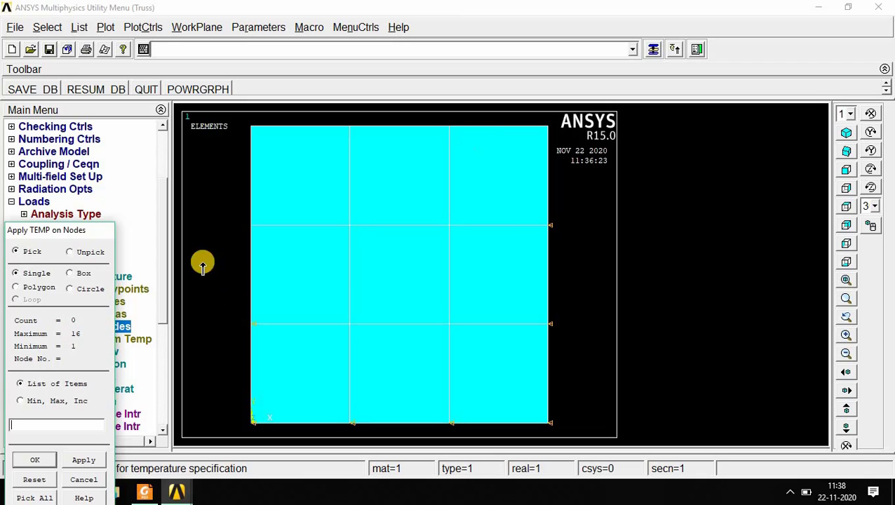
- Apply a constant TEMP of 20 to the top edge's right intermediate node and the left edge's upper intermediate node
left_click(146, 491)
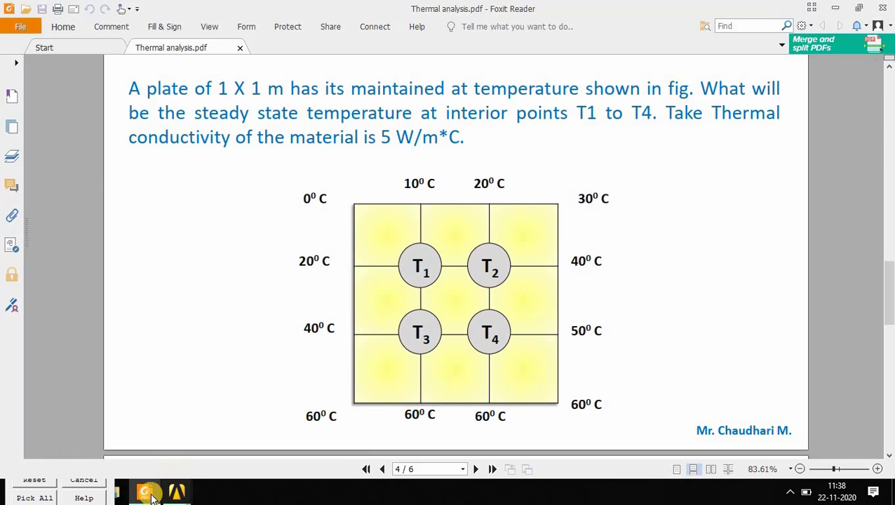
left_click(150, 494)
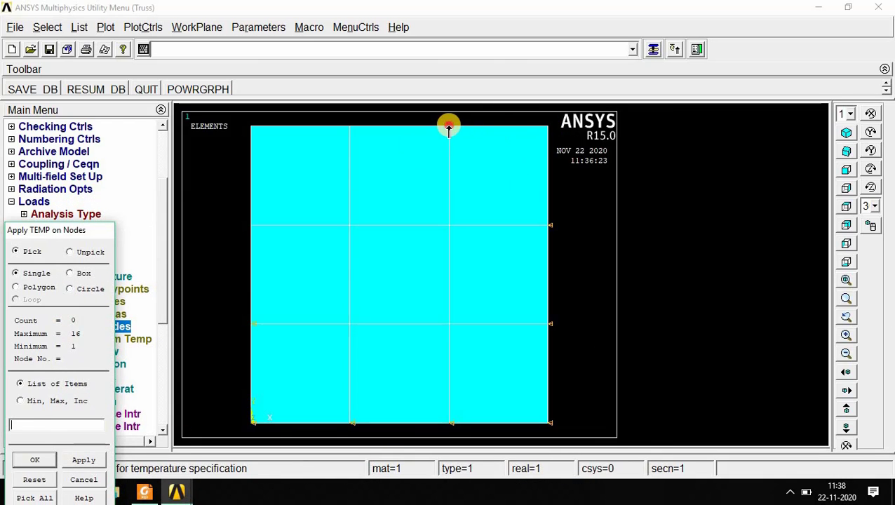
left_click(449, 127)
left_click(251, 225)
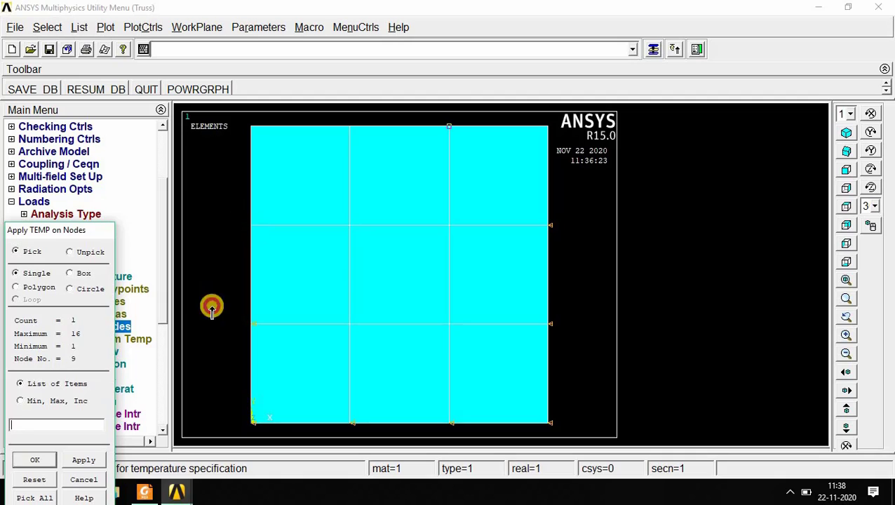
middle_click(265, 394)
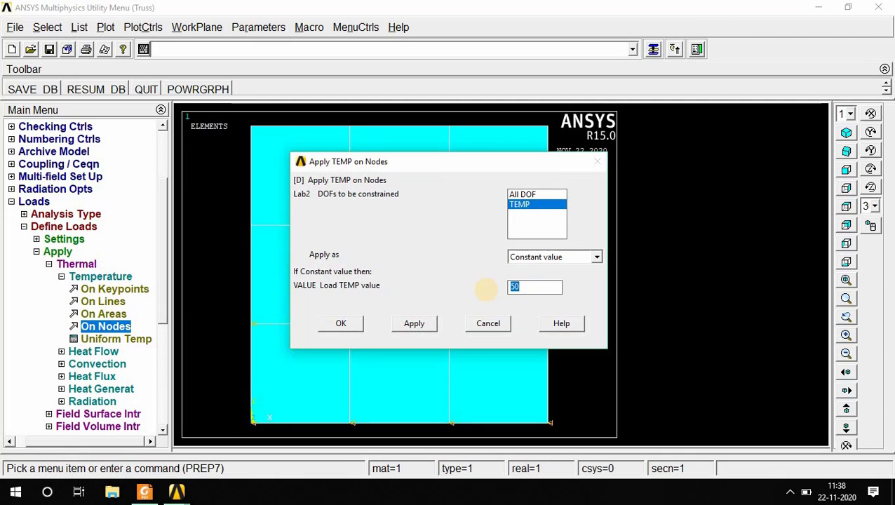
left_click(421, 326)
- Apply a constant TEMP of 30 to the plate's top-right corner node
left_click(548, 127)
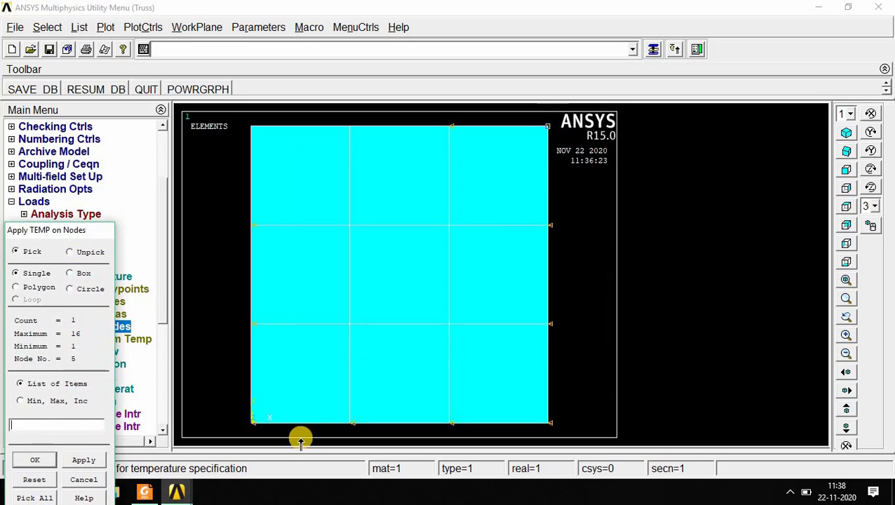
left_click(96, 460)
left_click_drag(535, 287, 461, 288)
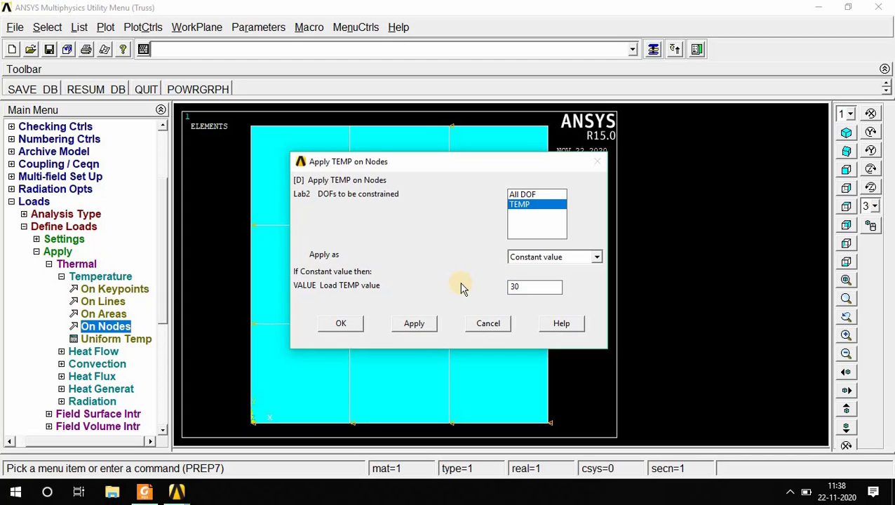
left_click(415, 325)
- Apply a constant TEMP of 10 to the top edge's left intermediate node
left_click(351, 128)
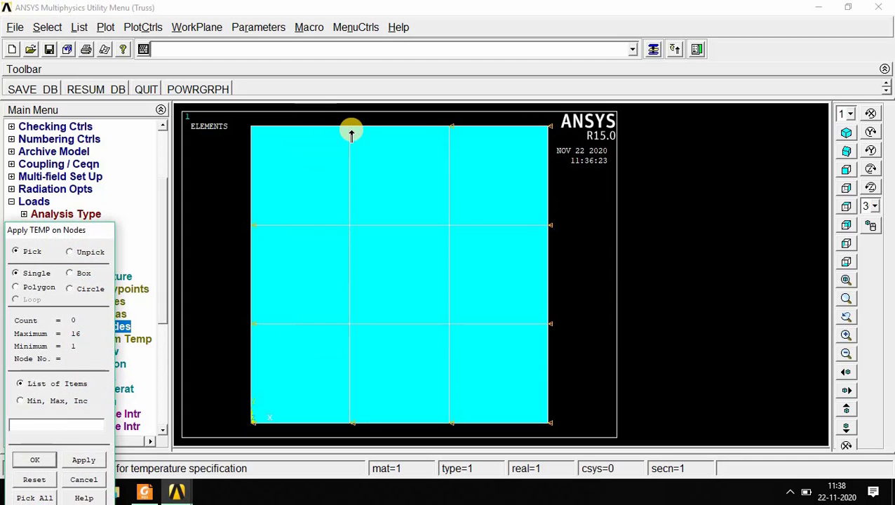
left_click(88, 460)
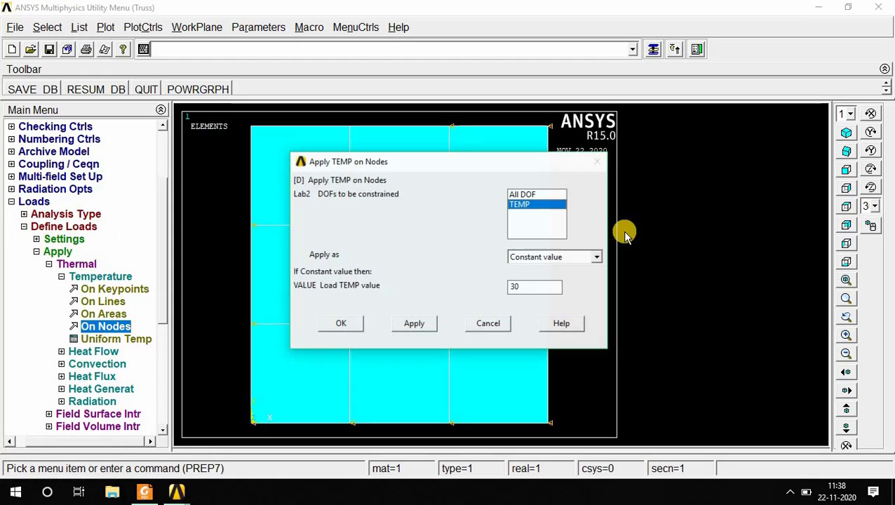
left_click_drag(544, 287, 415, 307)
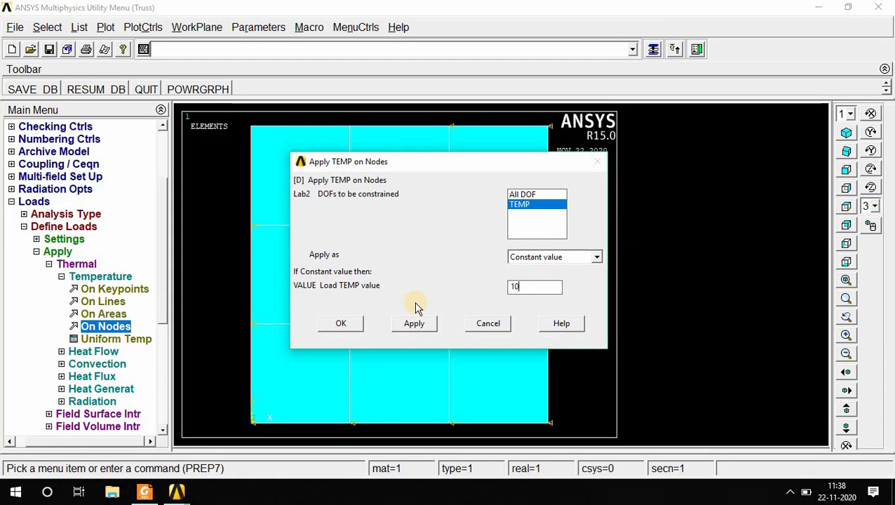
left_click(414, 324)
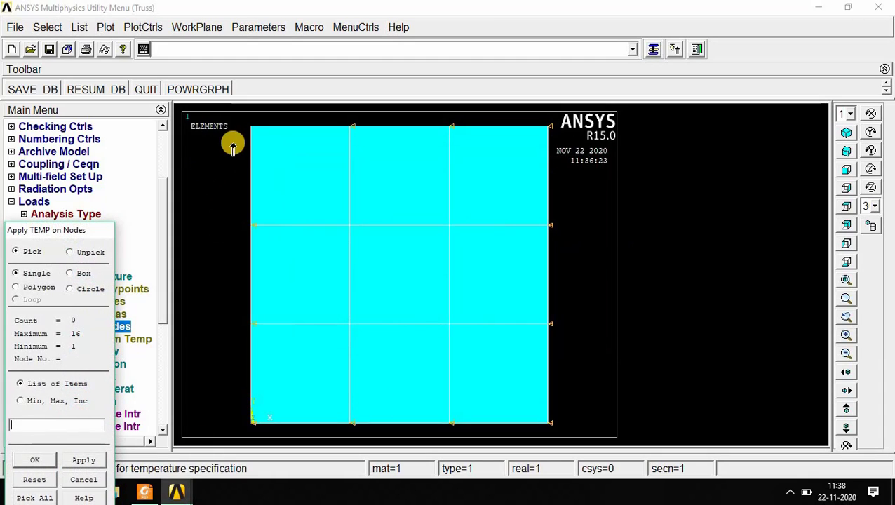
- Apply a constant TEMP of 0 to the plate's top-left corner node and finish assigning nodal temperatures
left_click(250, 126)
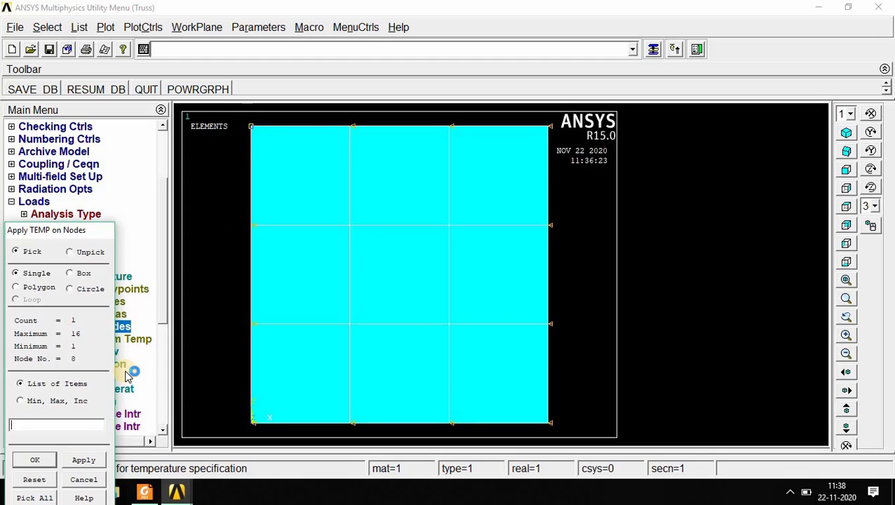
left_click(84, 462)
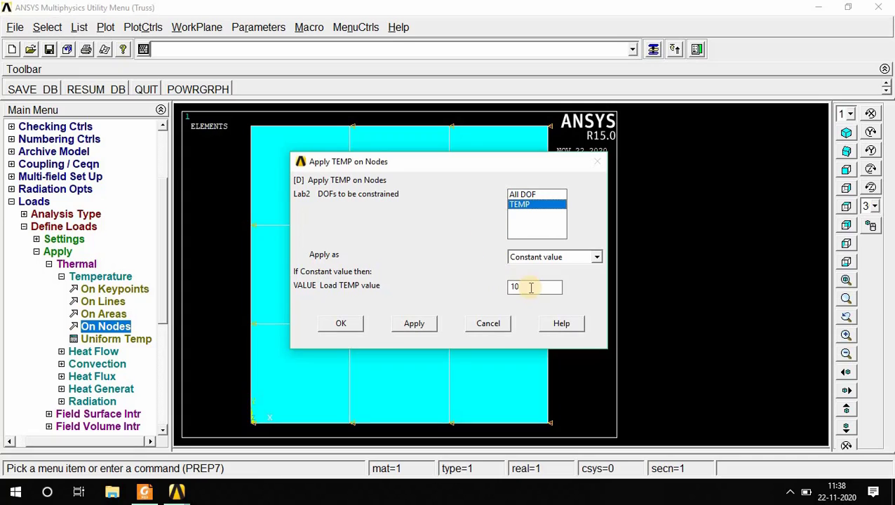
left_click(536, 286)
type("0")
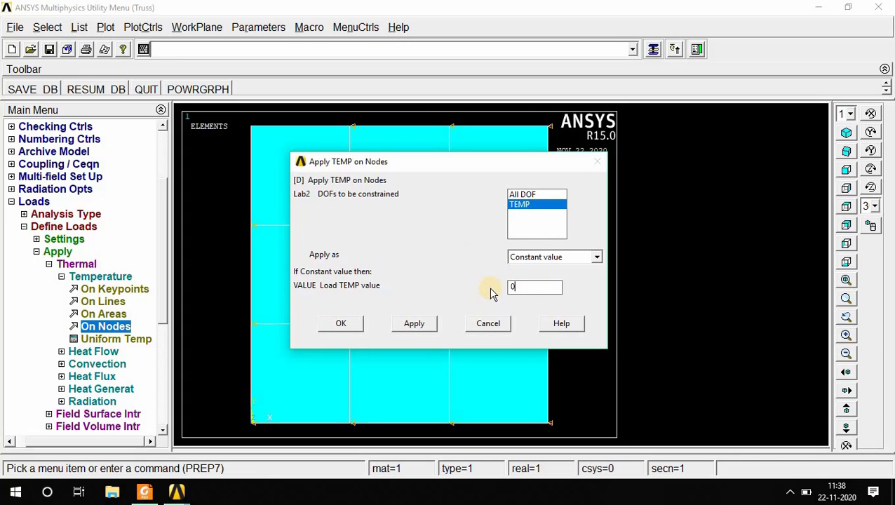
left_click(353, 324)
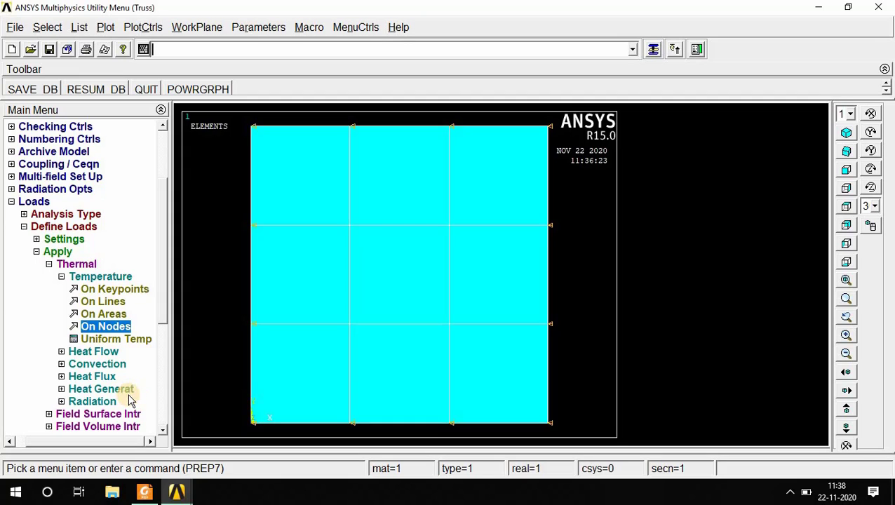
- Solve the current load step and close the completion note and the status listing
left_click(61, 276)
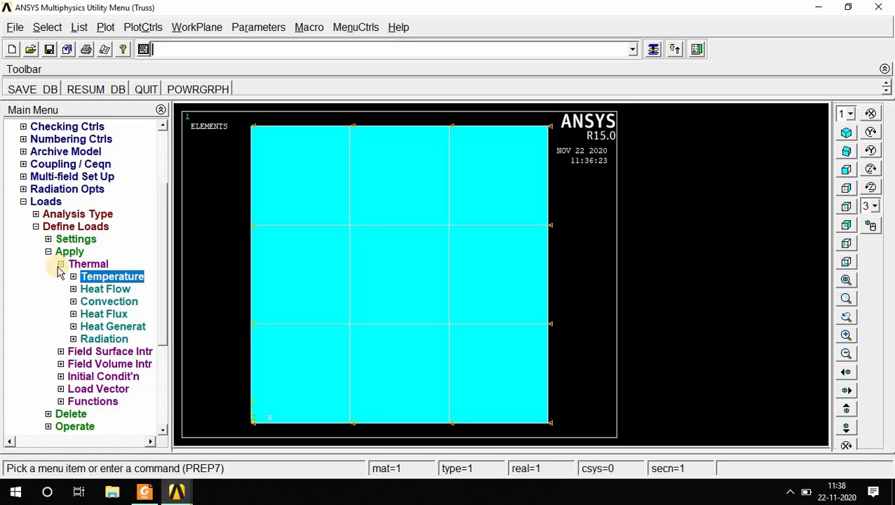
left_click(49, 264)
left_click(23, 202)
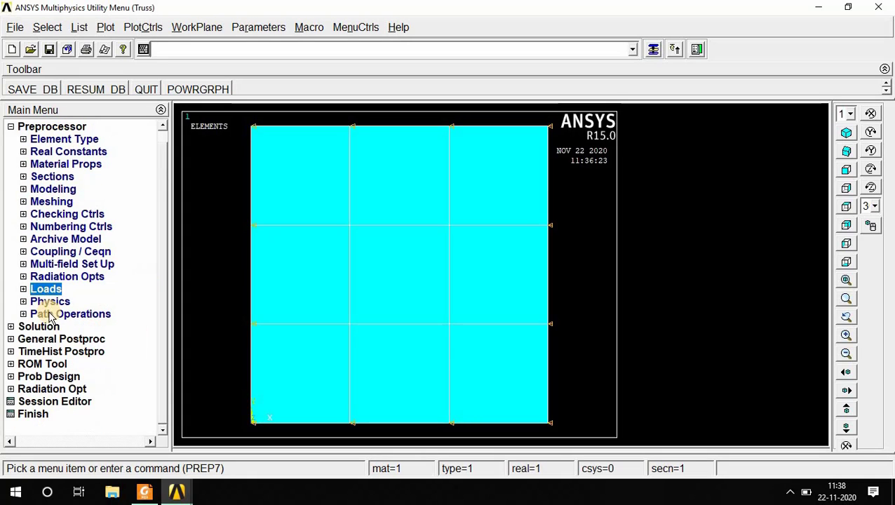
left_click(39, 327)
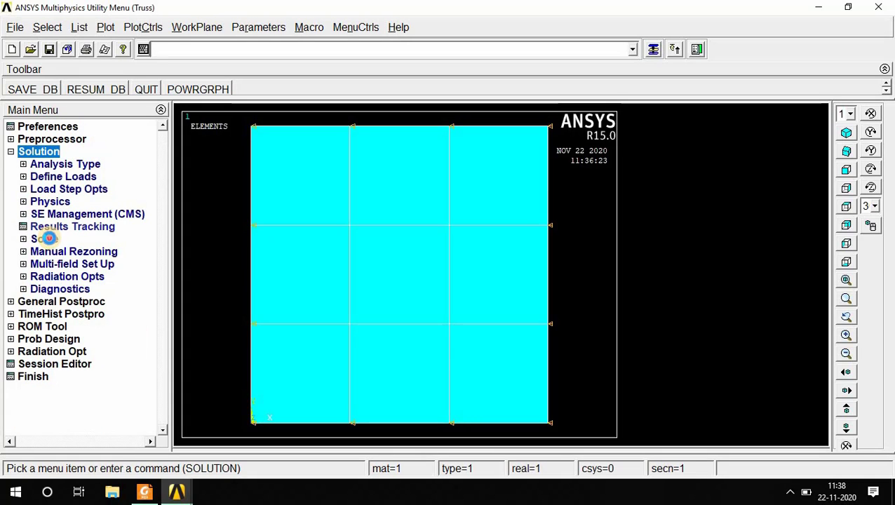
left_click(49, 238)
left_click(63, 252)
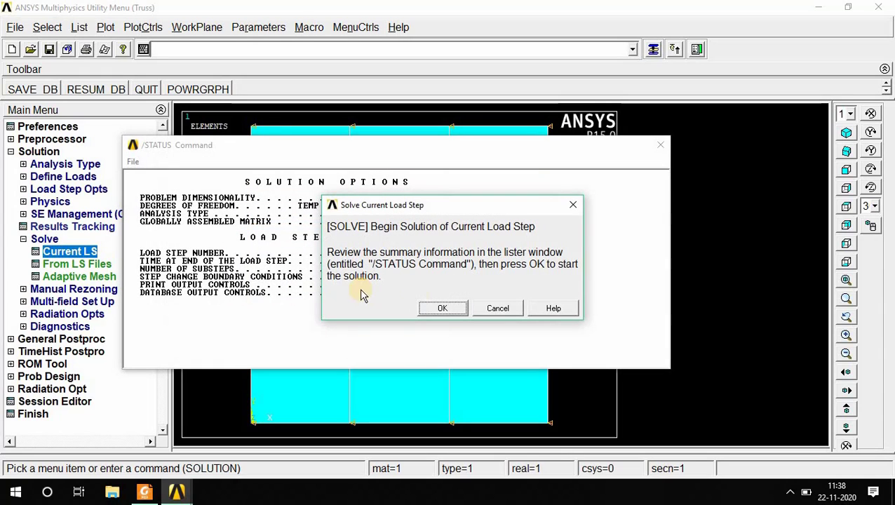
left_click(442, 309)
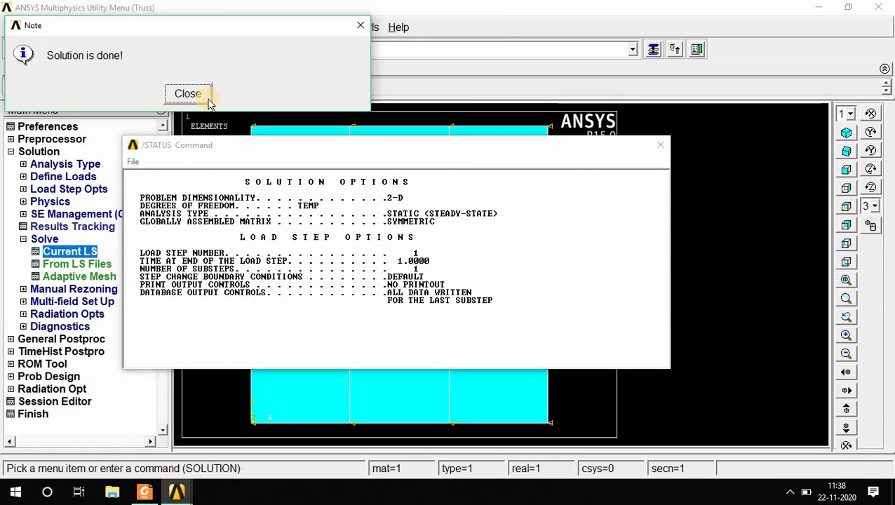
left_click(189, 96)
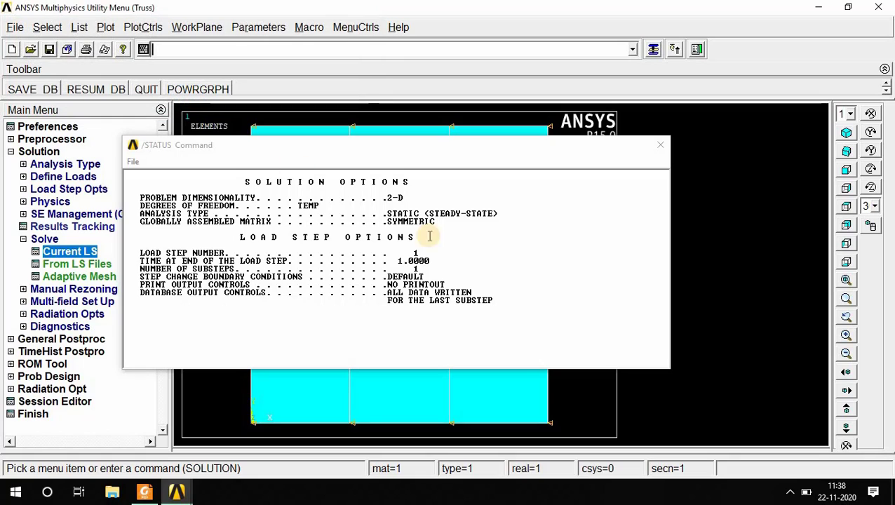
left_click(648, 148)
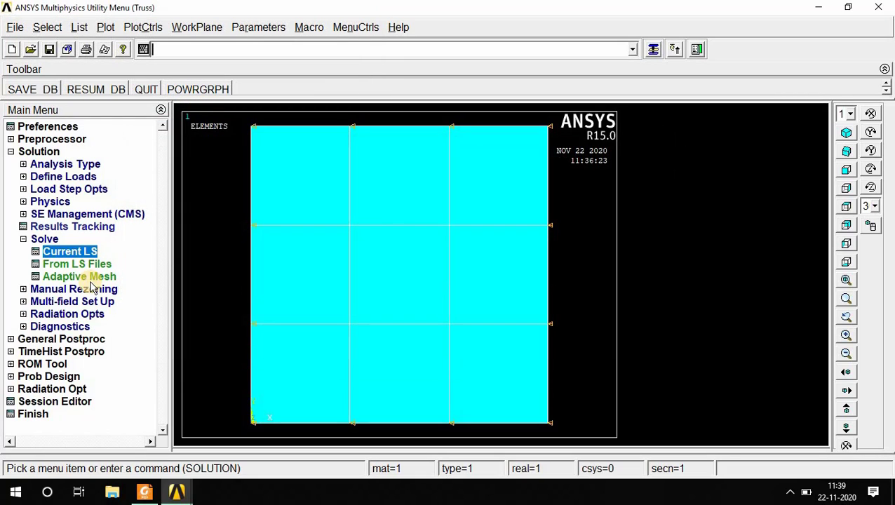
- Plot the nodal solution as a contour of the DOF solution's Nodal Temperature, with deformed shape only
left_click(53, 341)
left_click(61, 214)
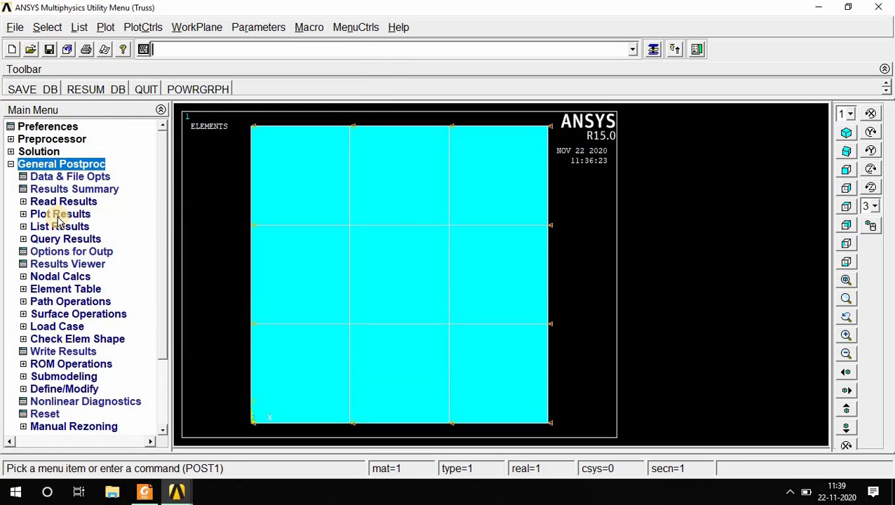
left_click(95, 228)
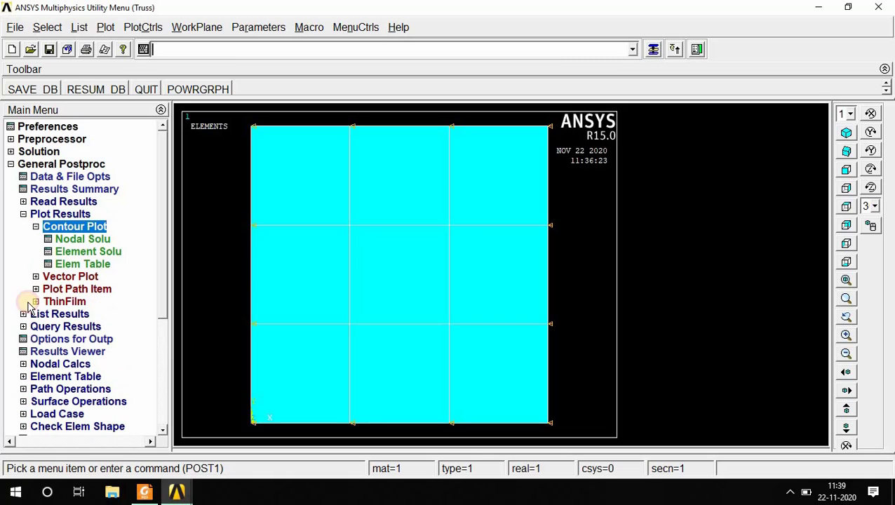
left_click(94, 242)
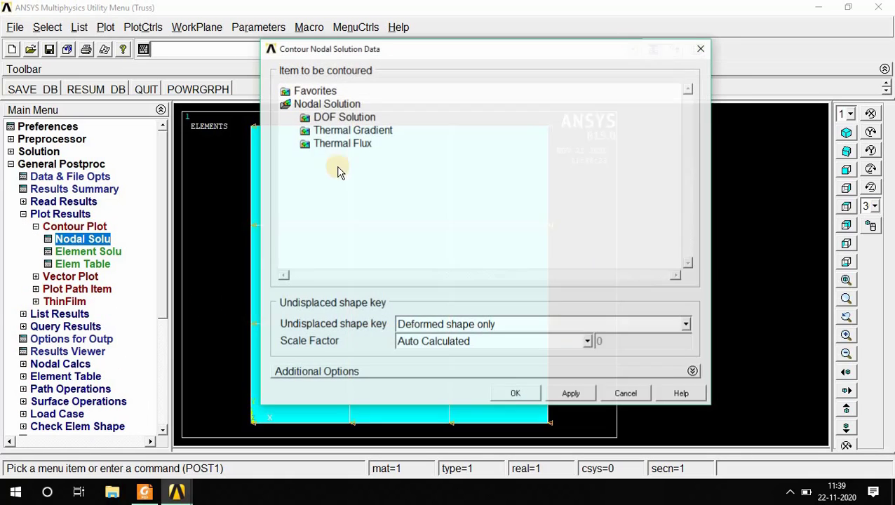
left_click(354, 120)
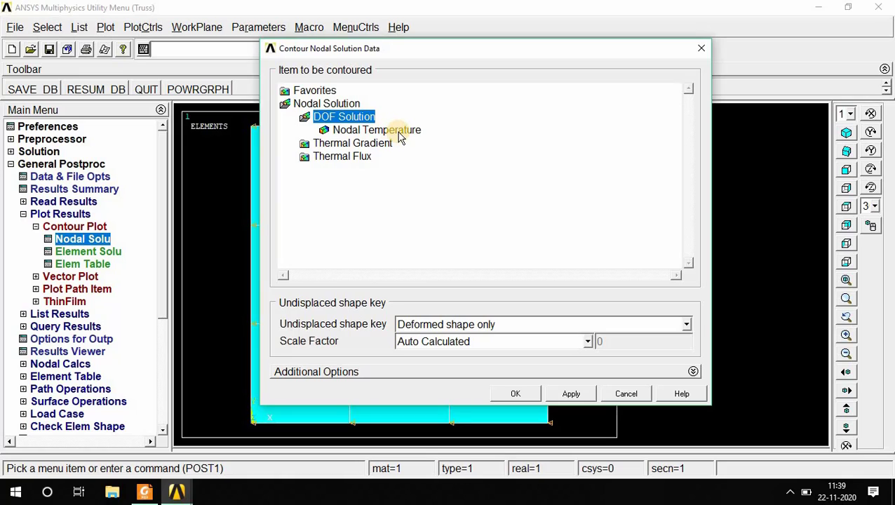
left_click(400, 135)
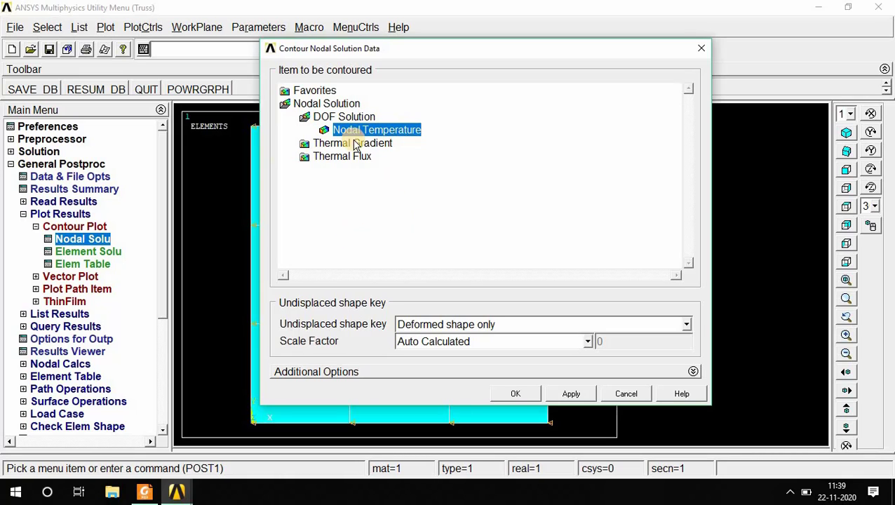
left_click(525, 395)
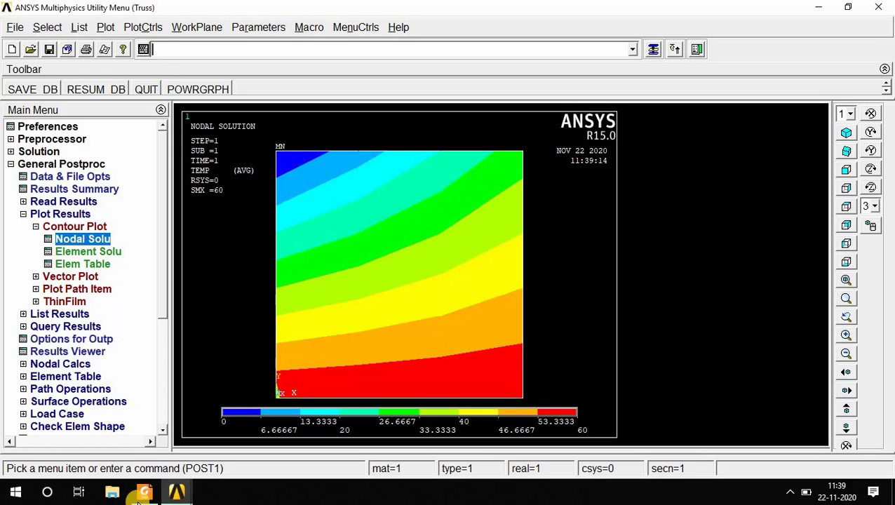
- Check points T1 to T4 in the PDF figure in Foxit Reader, and turn on node numbers in the ANSYS contour plot
key("alt+Tab")
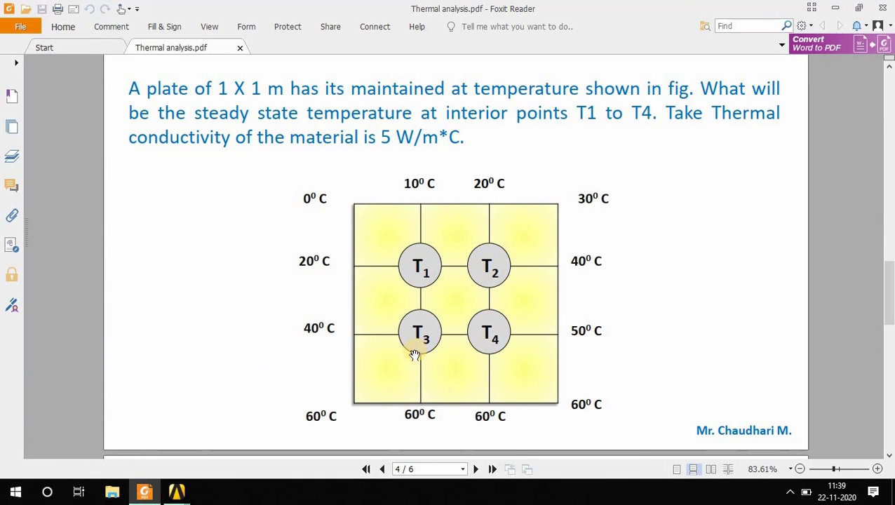
left_click(146, 497)
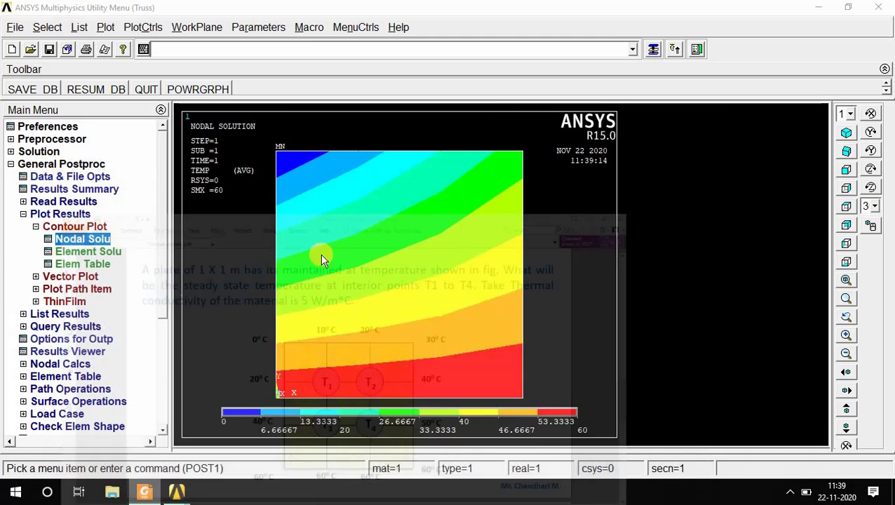
left_click(155, 27)
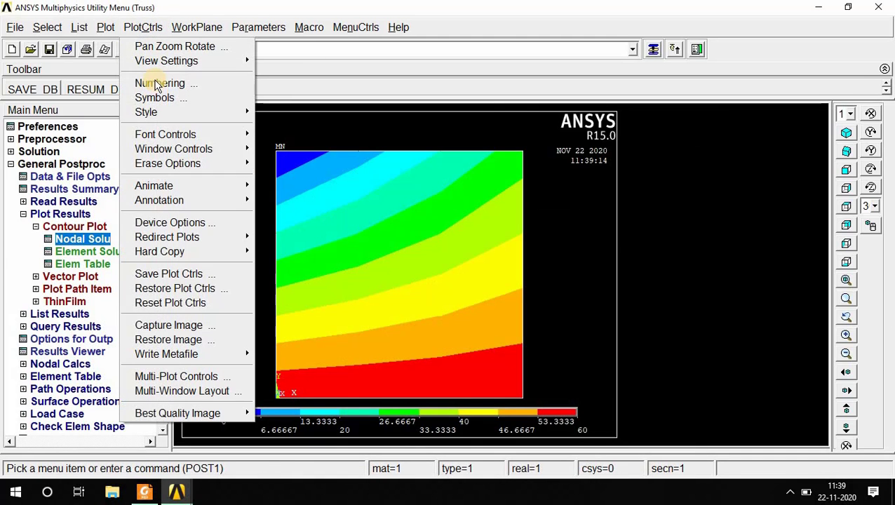
left_click(161, 83)
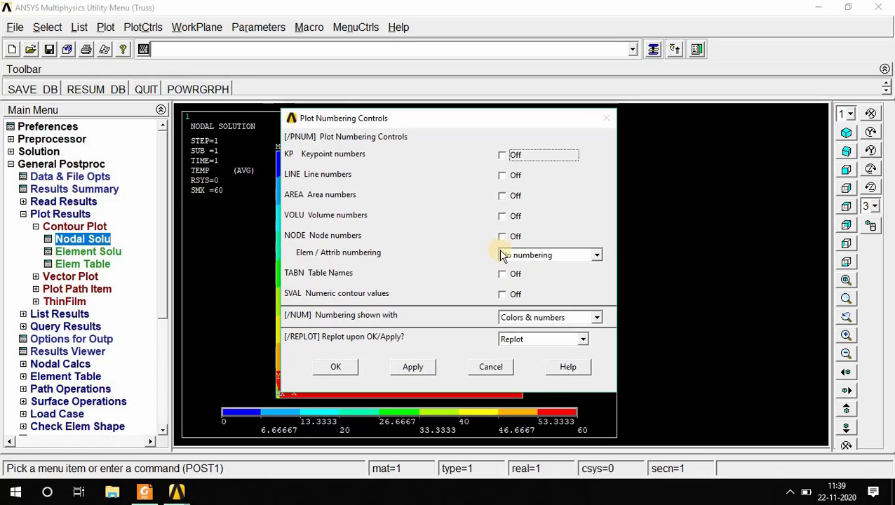
left_click(504, 238)
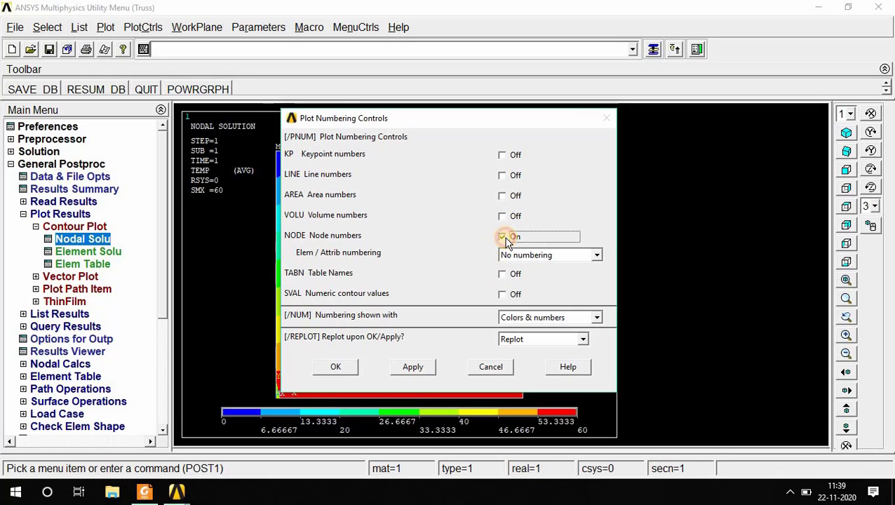
left_click(340, 367)
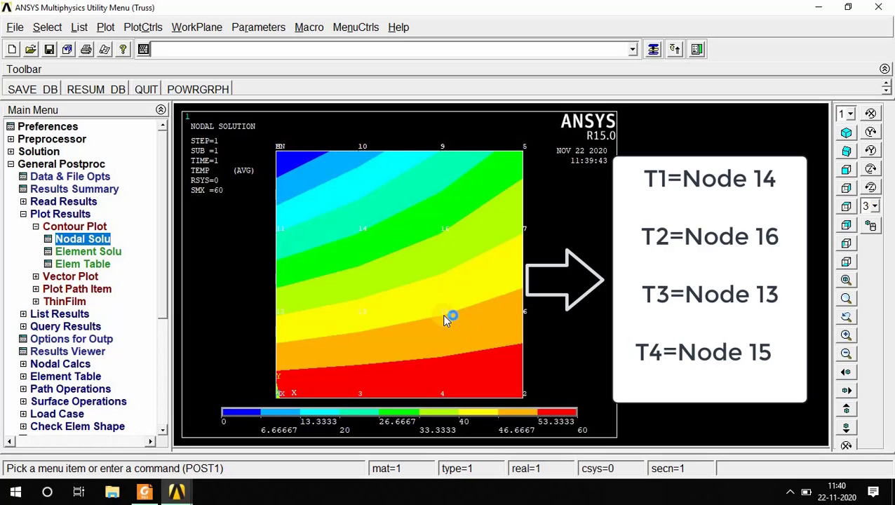
left_click(363, 234)
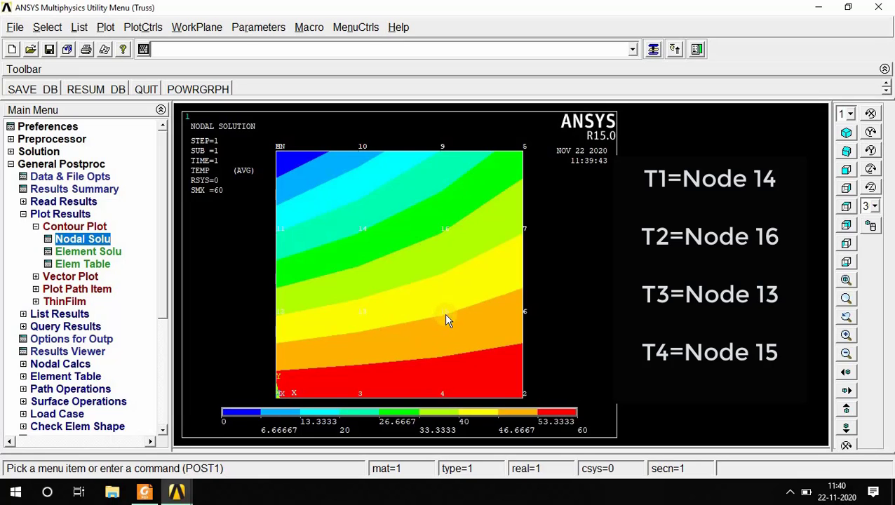
- List the nodal solution results for the DOF solution's Nodal Temperature
left_click(37, 227)
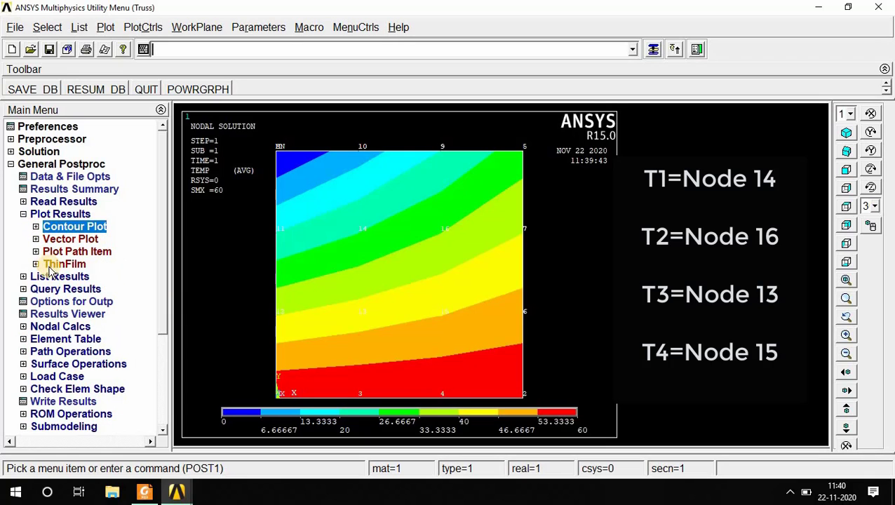
left_click(58, 275)
left_click(92, 296)
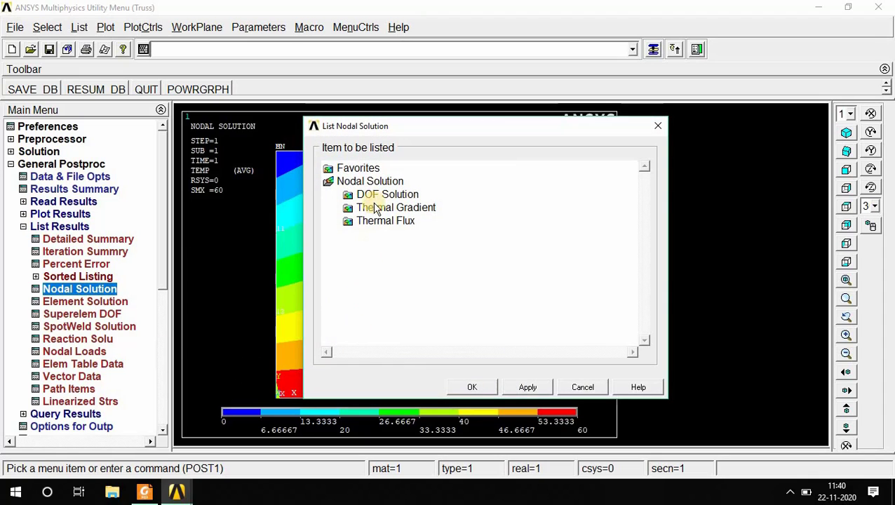
left_click(388, 196)
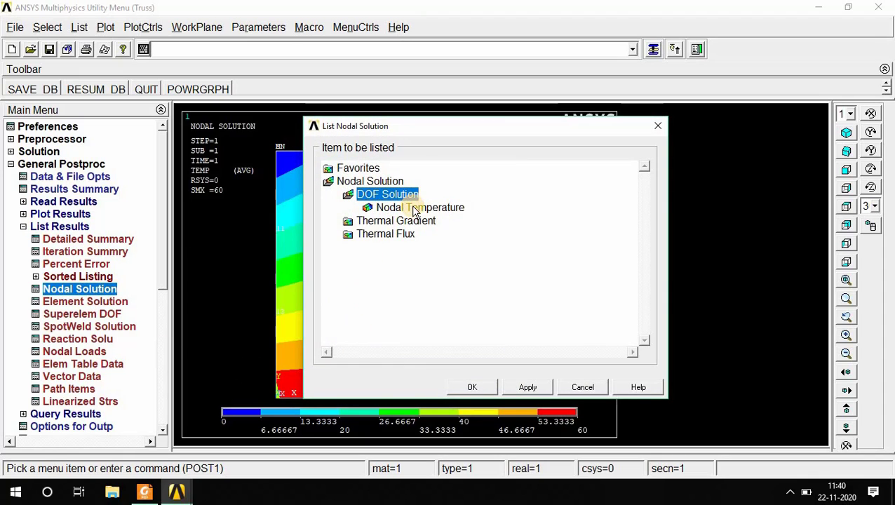
left_click(405, 208)
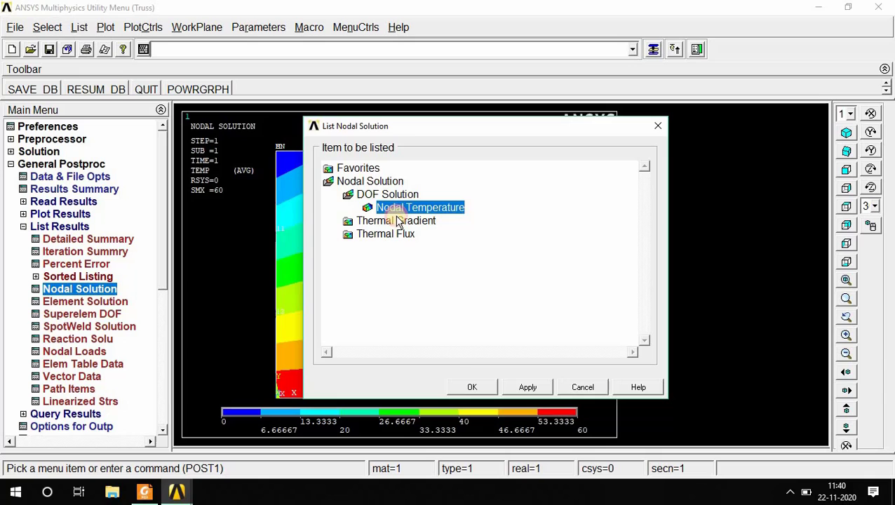
left_click(476, 387)
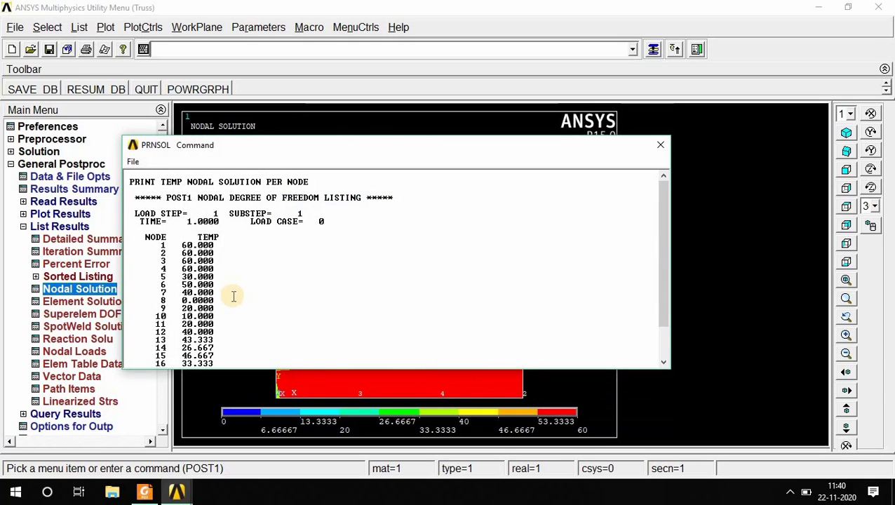
- Reposition the nodal temperature listing to uncover the contour plot, and highlight the rows for nodes 14, 16, 13 and 15 one after another
left_click_drag(381, 140, 452, 19)
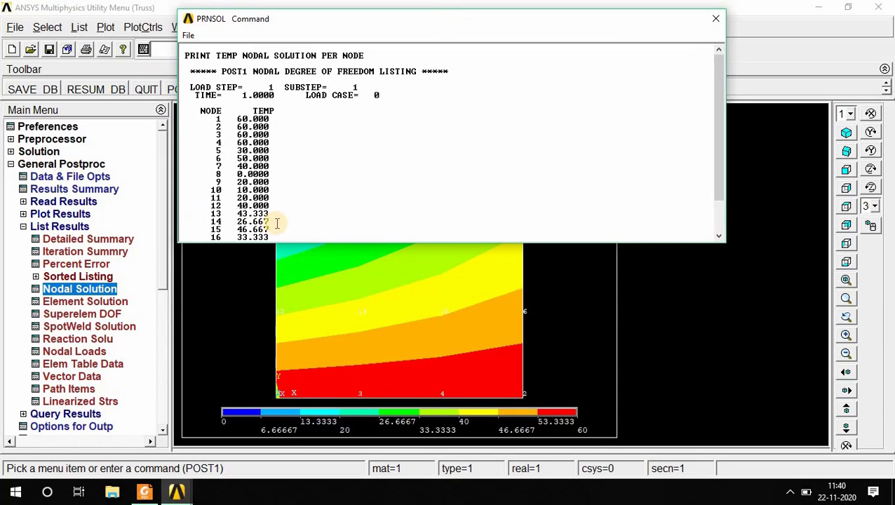
left_click_drag(252, 221, 207, 224)
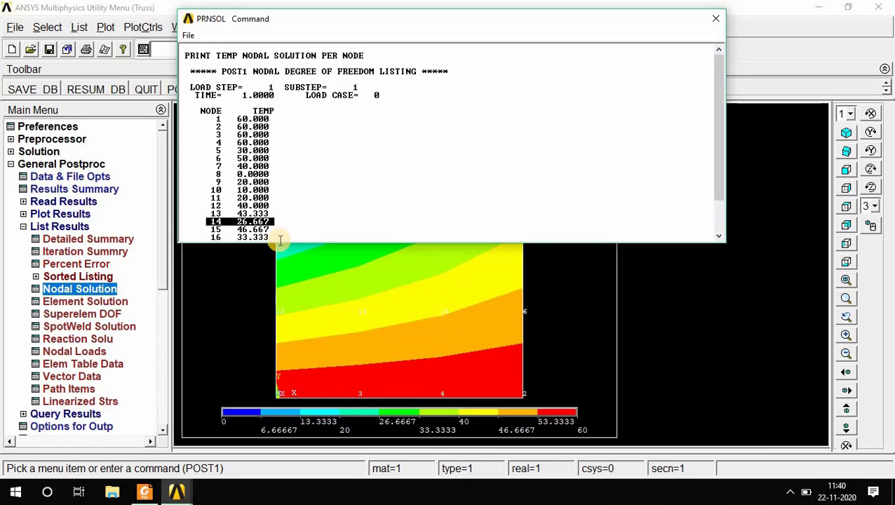
left_click_drag(280, 240, 216, 240)
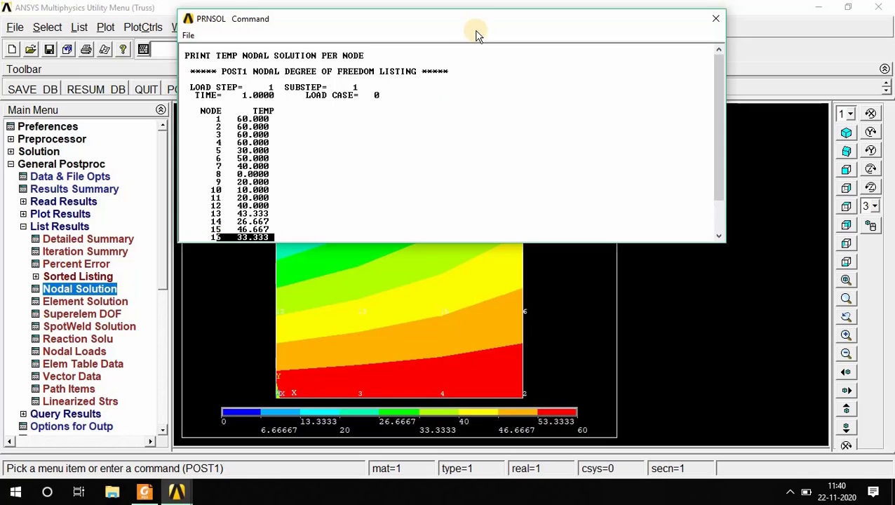
mouse_move(475, 25)
left_mouse_down()
mouse_move(466, 1)
mouse_move(479, 36)
left_mouse_up()
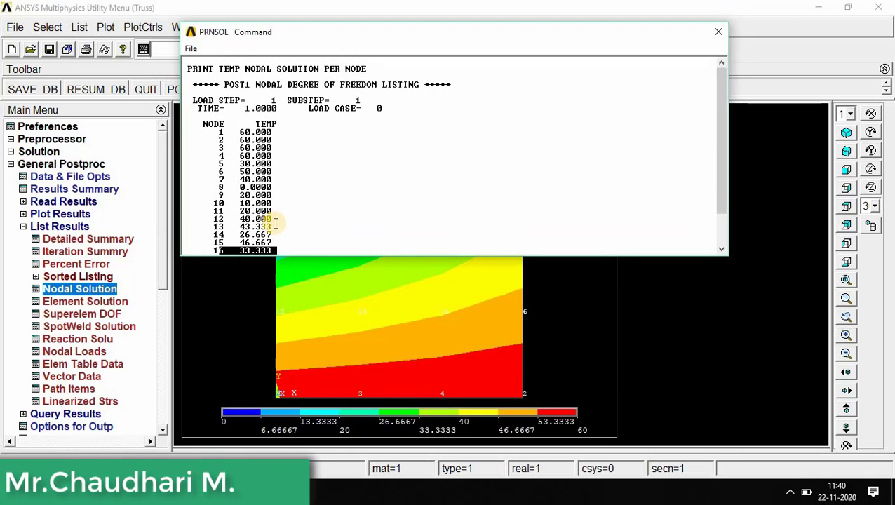
left_click_drag(275, 226, 216, 225)
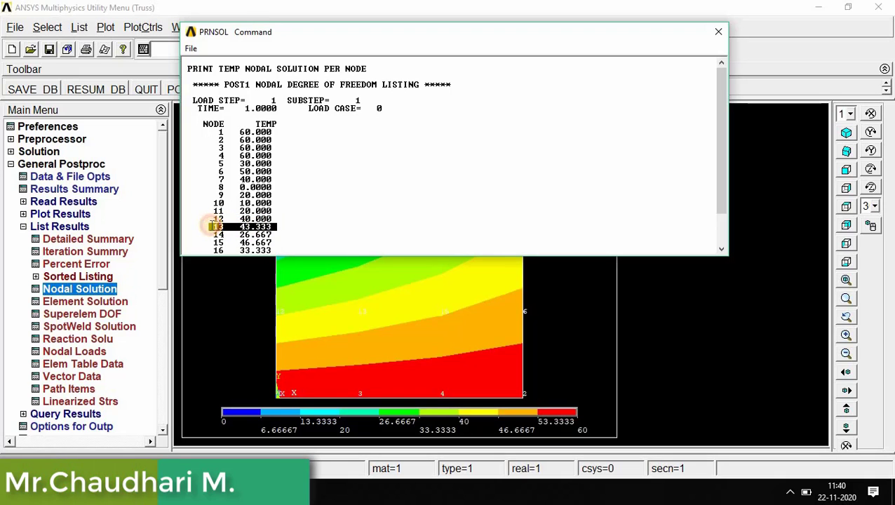
mouse_move(457, 29)
left_mouse_down()
mouse_move(464, 4)
mouse_move(461, 19)
left_mouse_up()
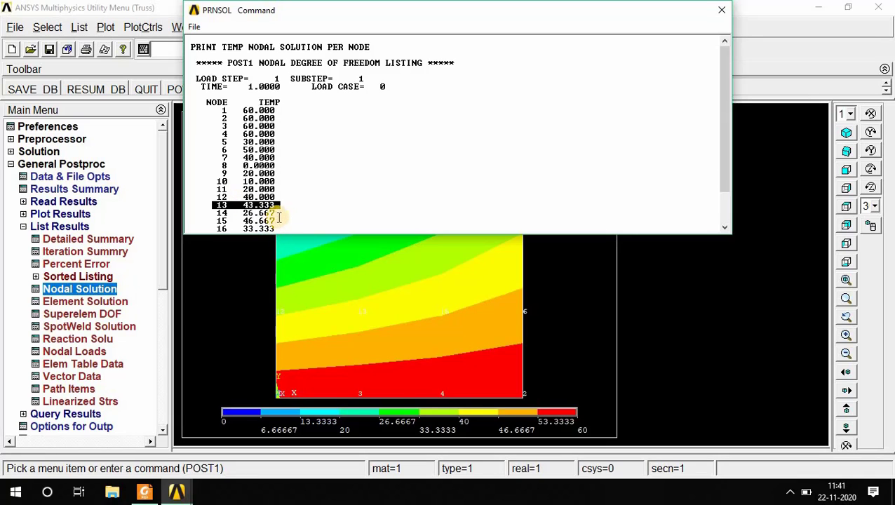
left_click_drag(282, 221, 212, 221)
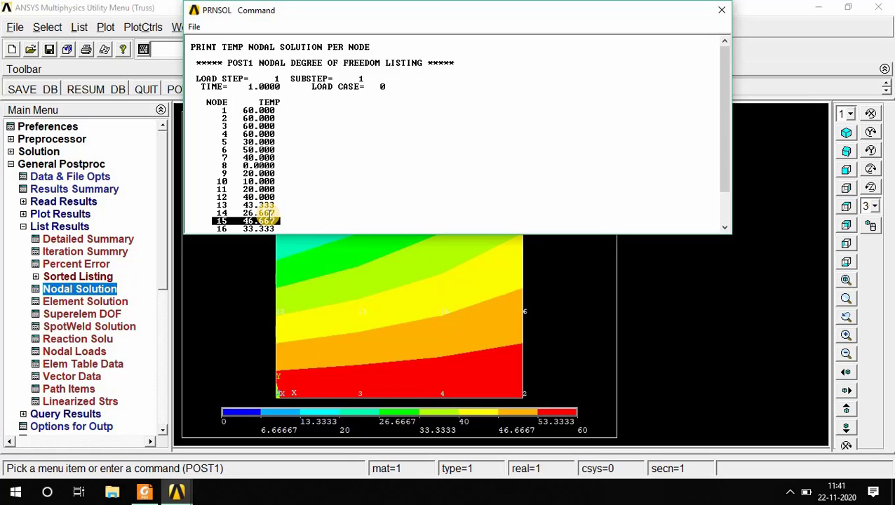